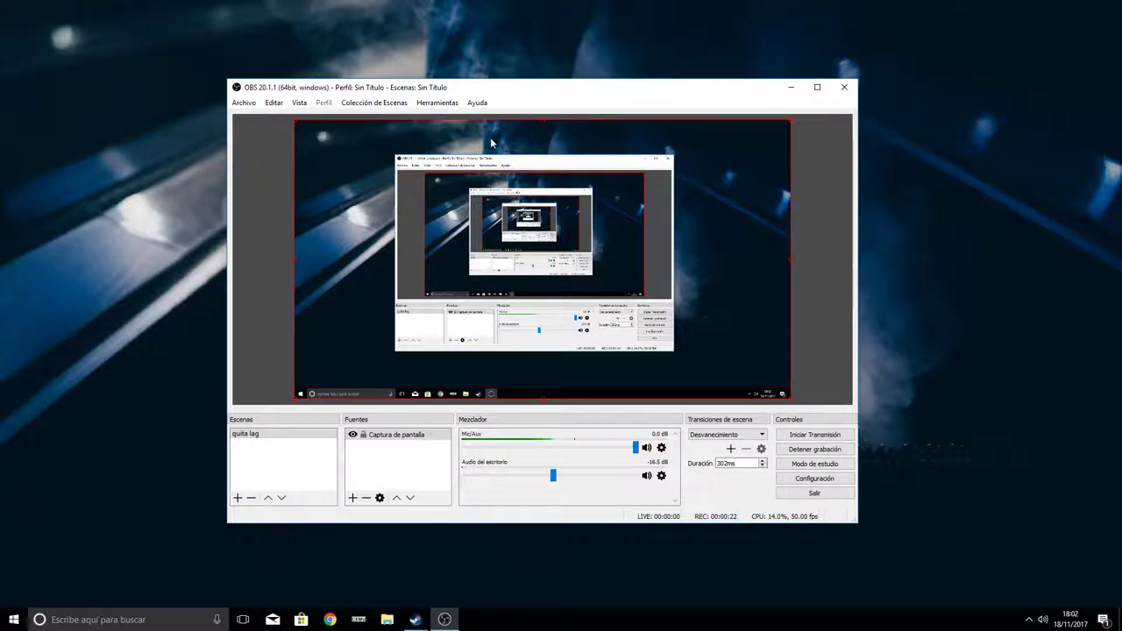
pyautogui.moveTo(477, 92); pyautogui.dragTo(490, 99)
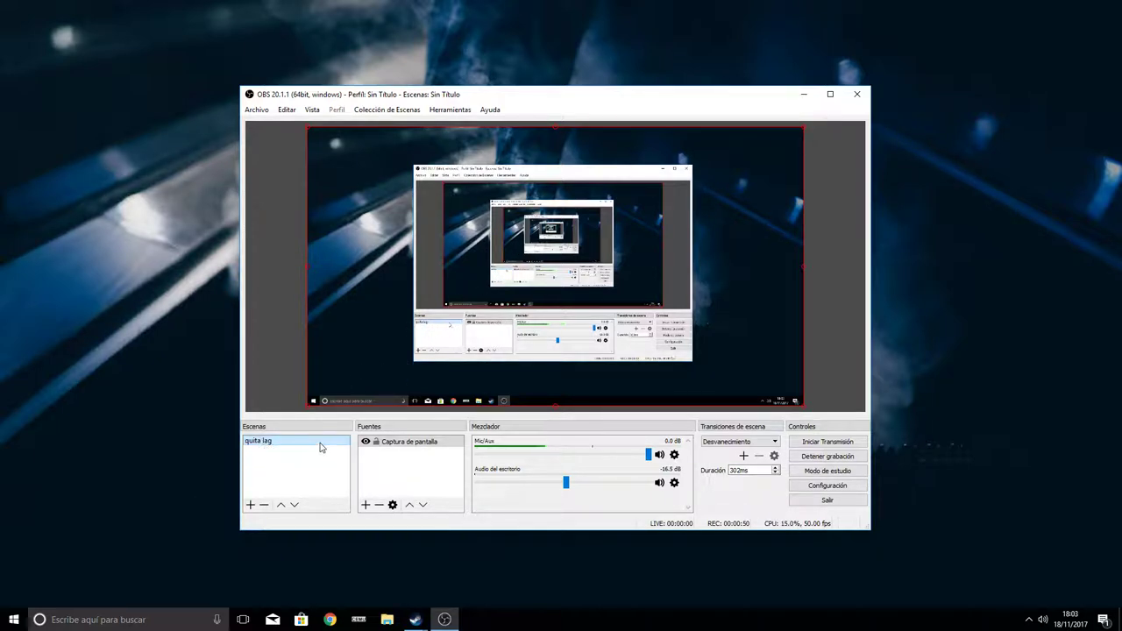
pyautogui.click(249, 504)
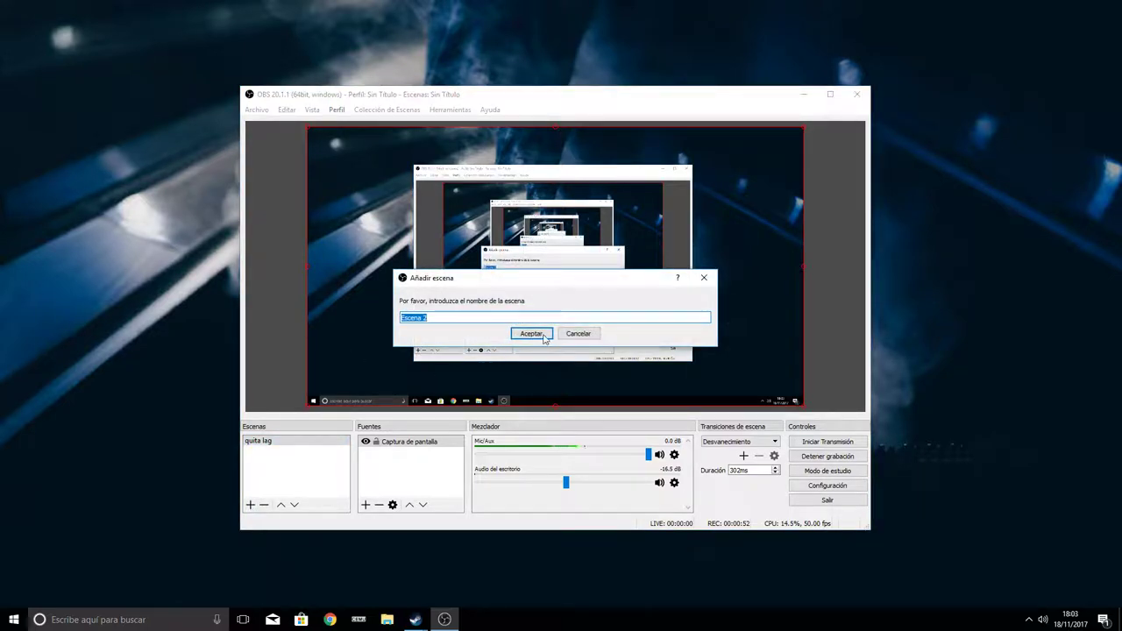
pyautogui.click(577, 334)
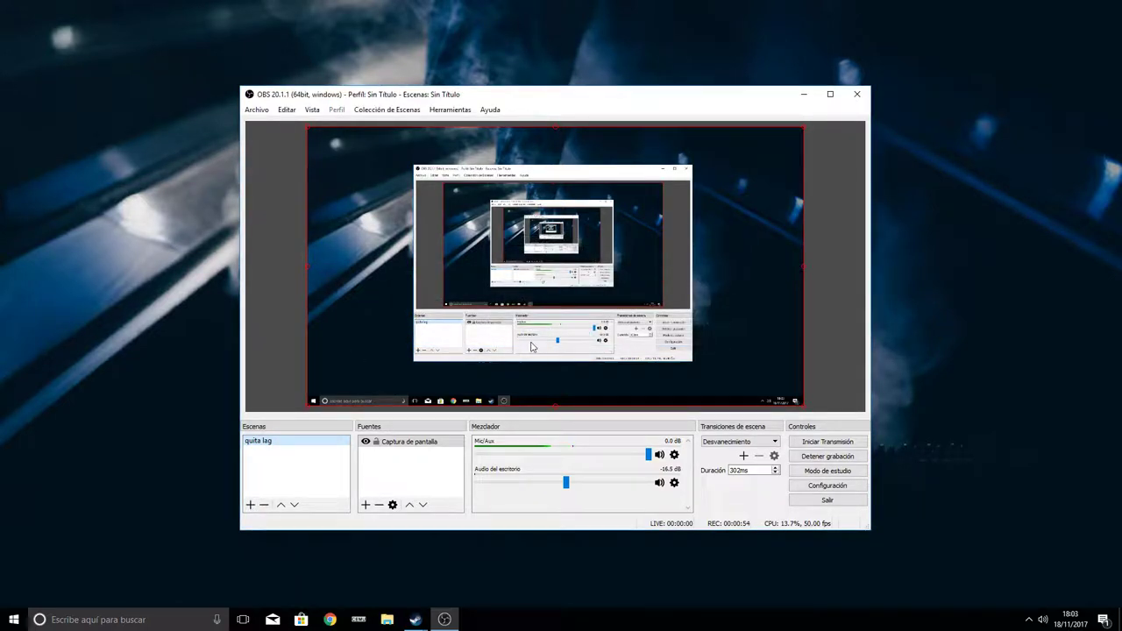
# Step: Examine the source types that can be added to the "quita lag" scene
pyautogui.rightClick(394, 464)
pyautogui.moveTo(418, 474)
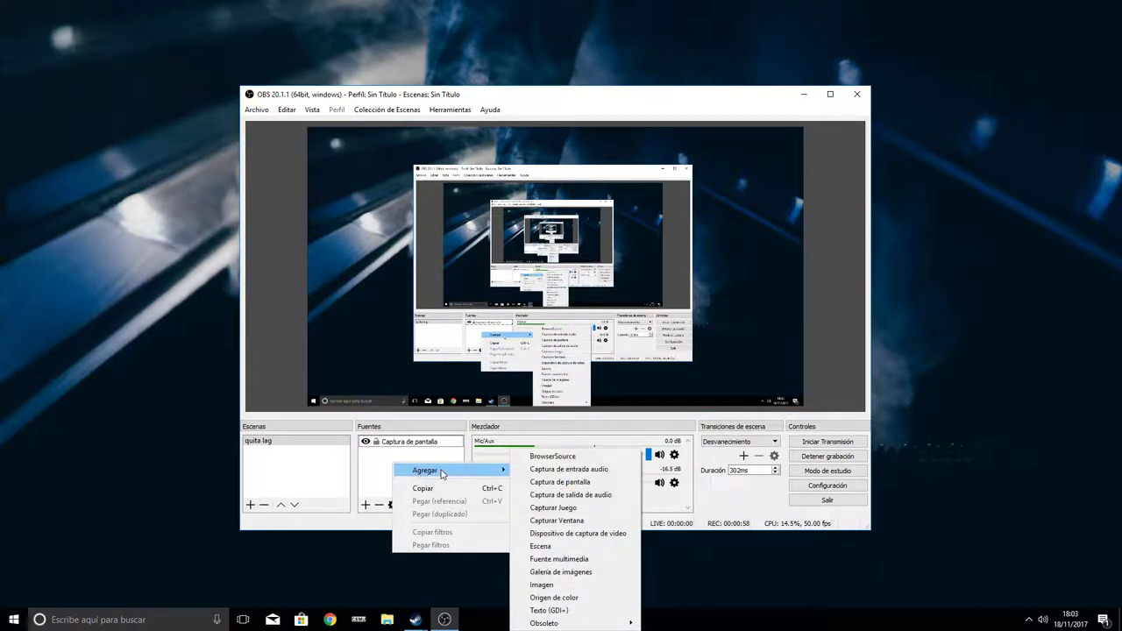
pyautogui.click(371, 462)
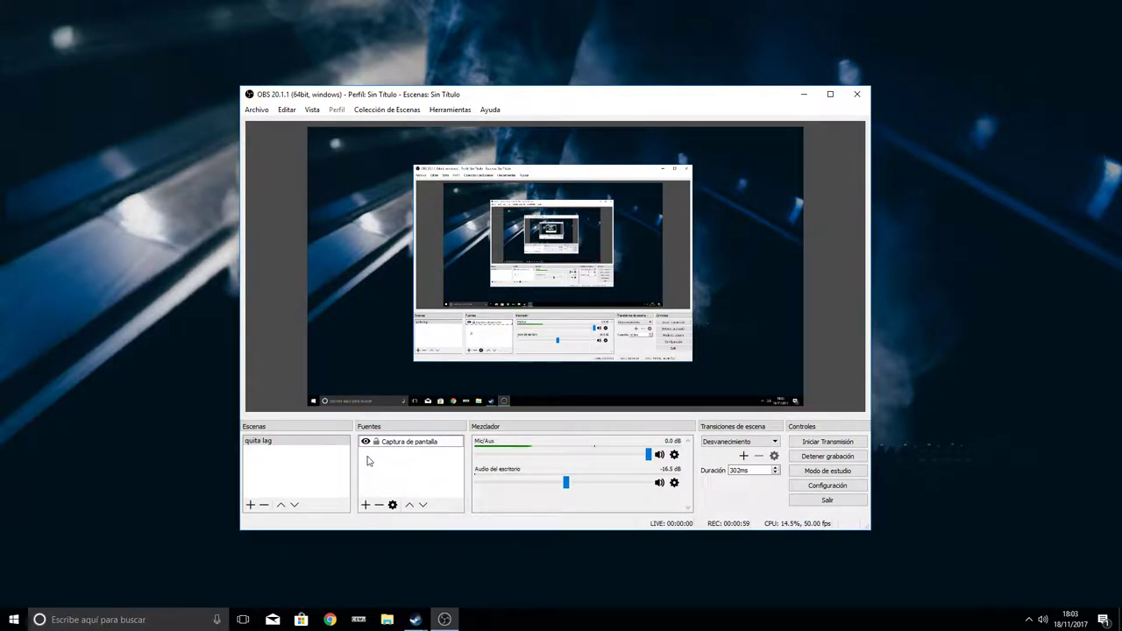
pyautogui.click(366, 505)
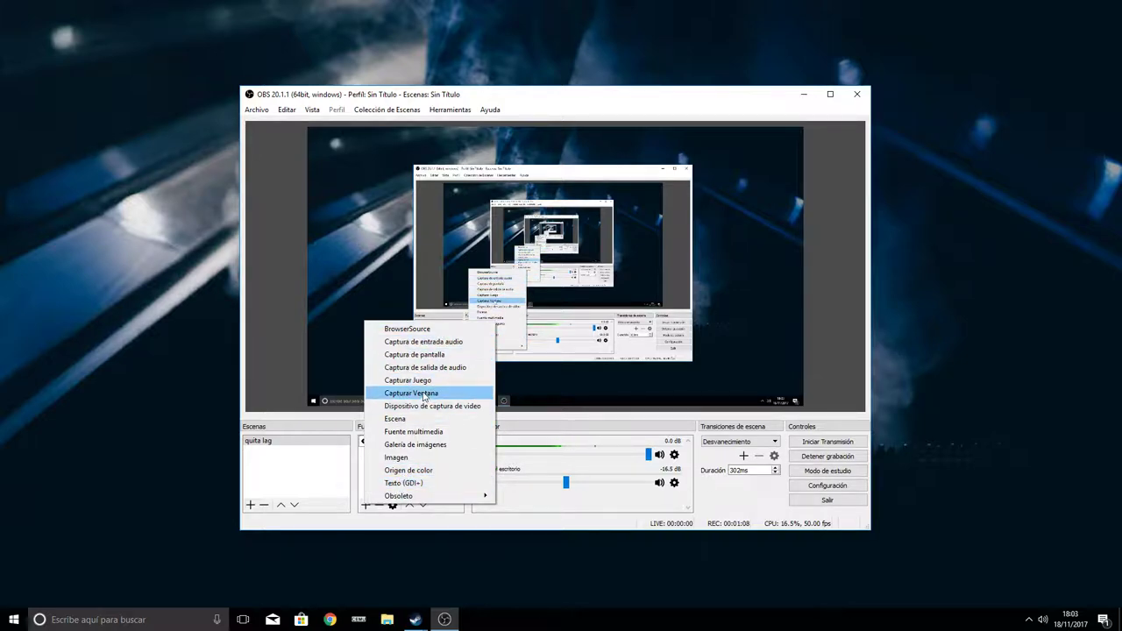
pyautogui.click(362, 469)
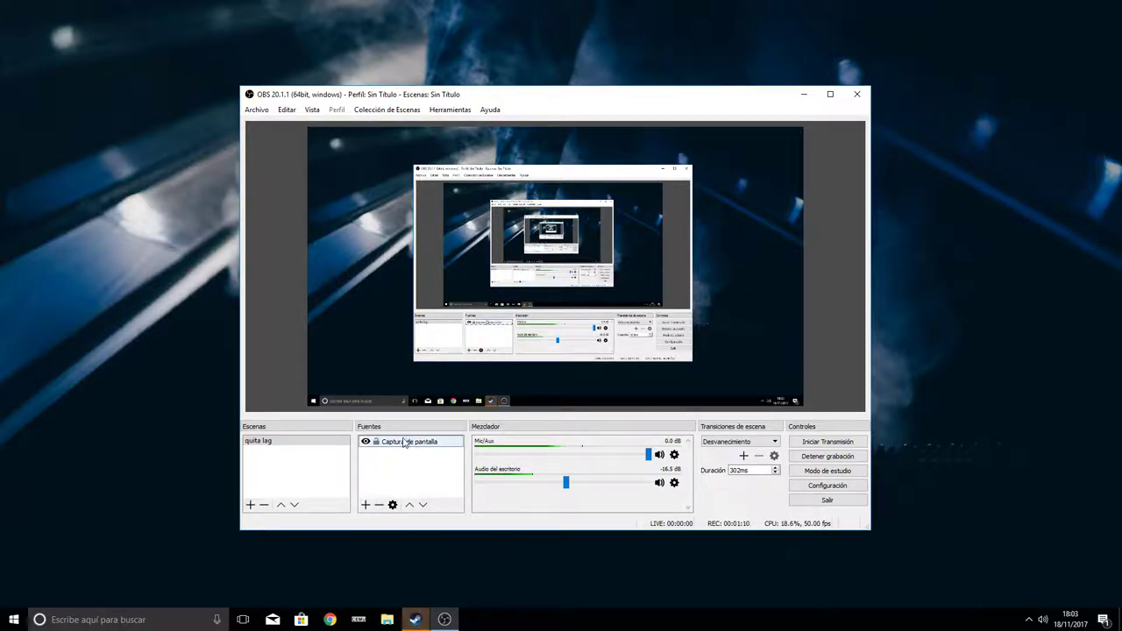
pyautogui.click(405, 443)
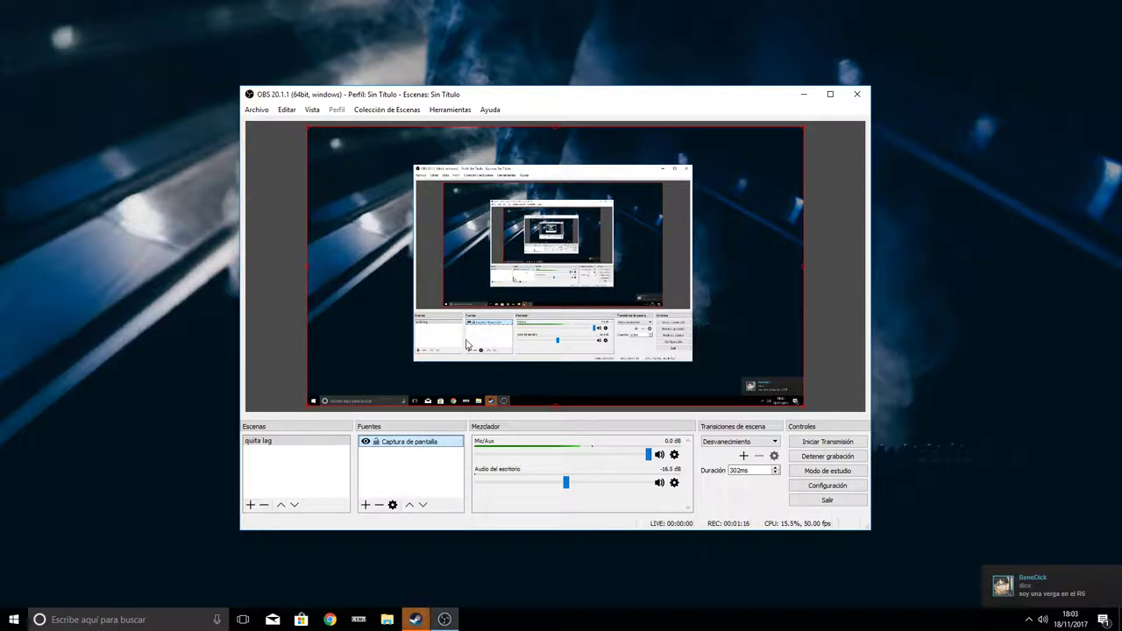
pyautogui.click(391, 482)
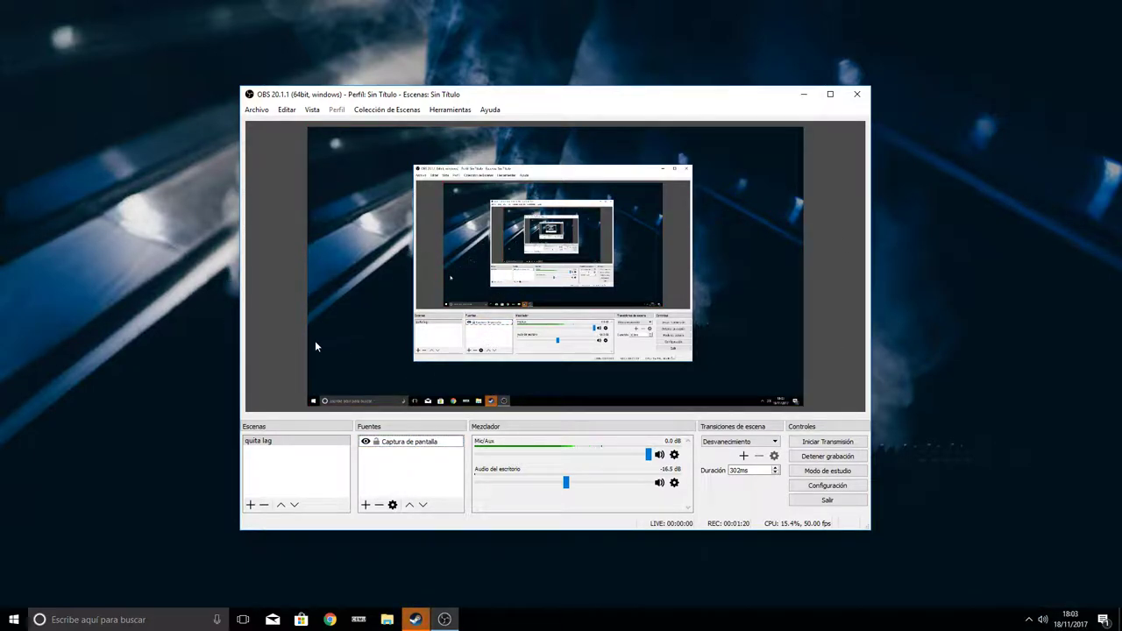
# Step: Add a new "Capturar Juego" source with its mode set to capture any full-screen application
pyautogui.rightClick(379, 455)
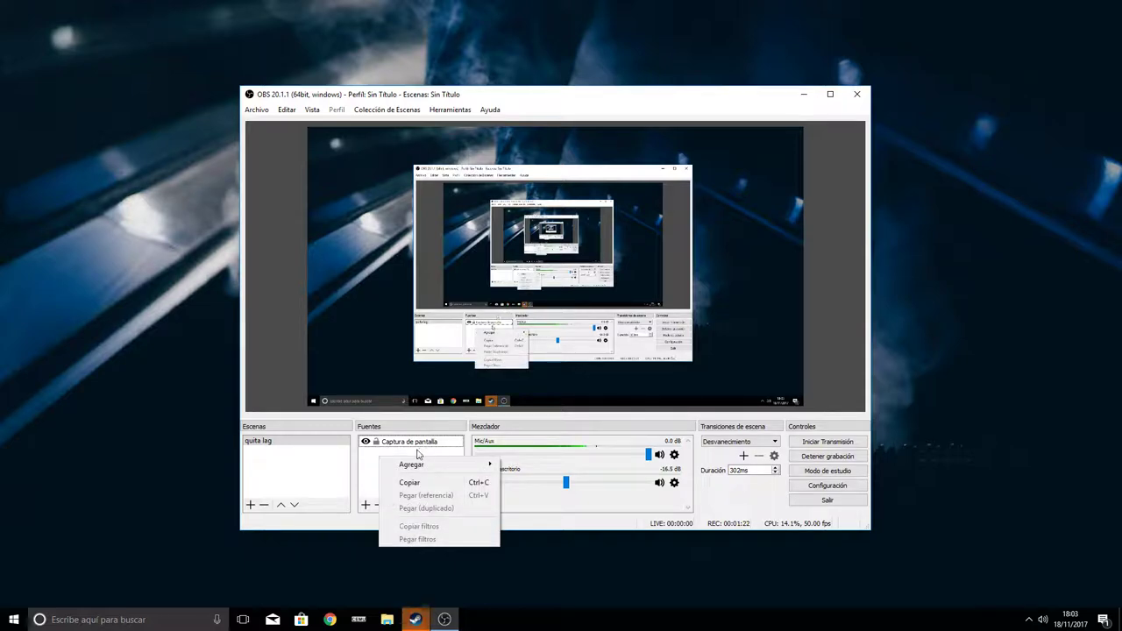
pyautogui.moveTo(456, 465)
pyautogui.click(539, 507)
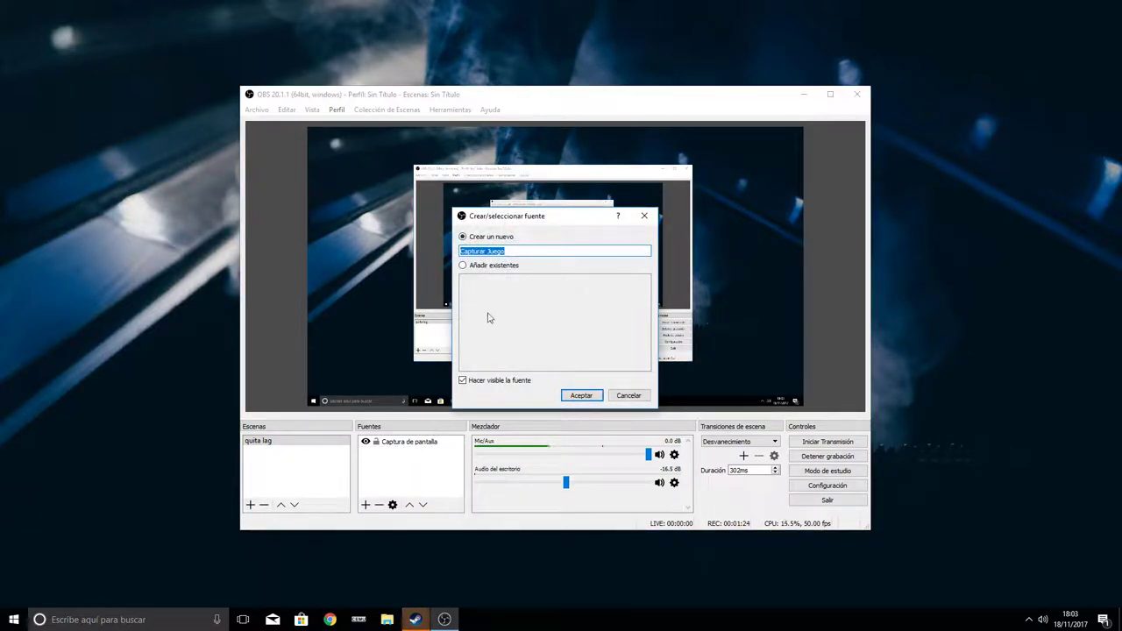
pyautogui.click(581, 395)
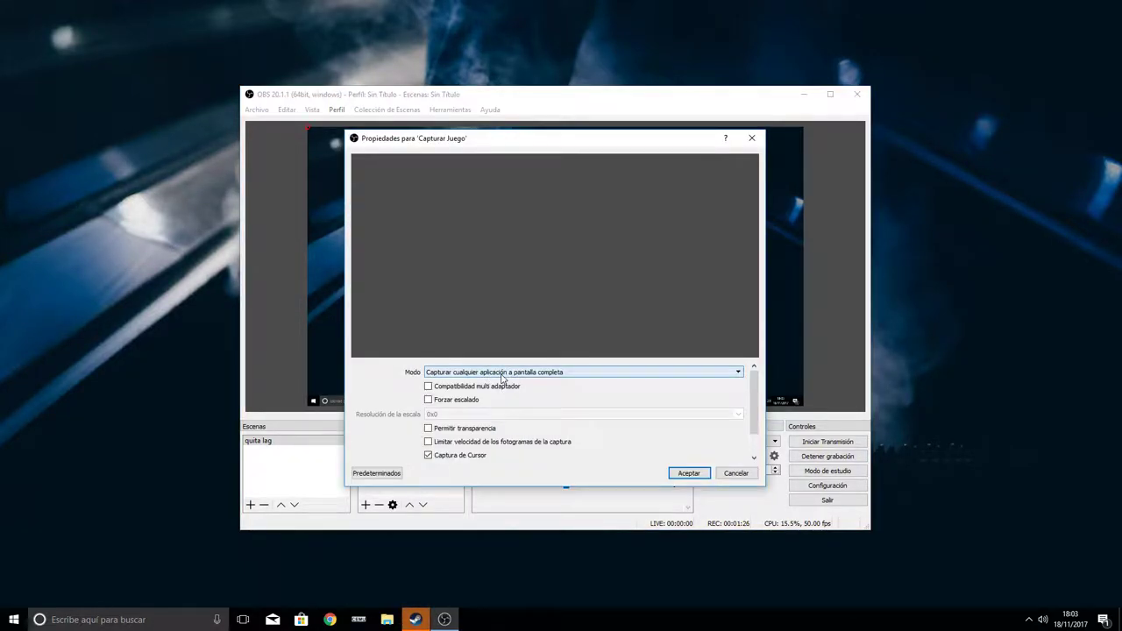
pyautogui.click(491, 372)
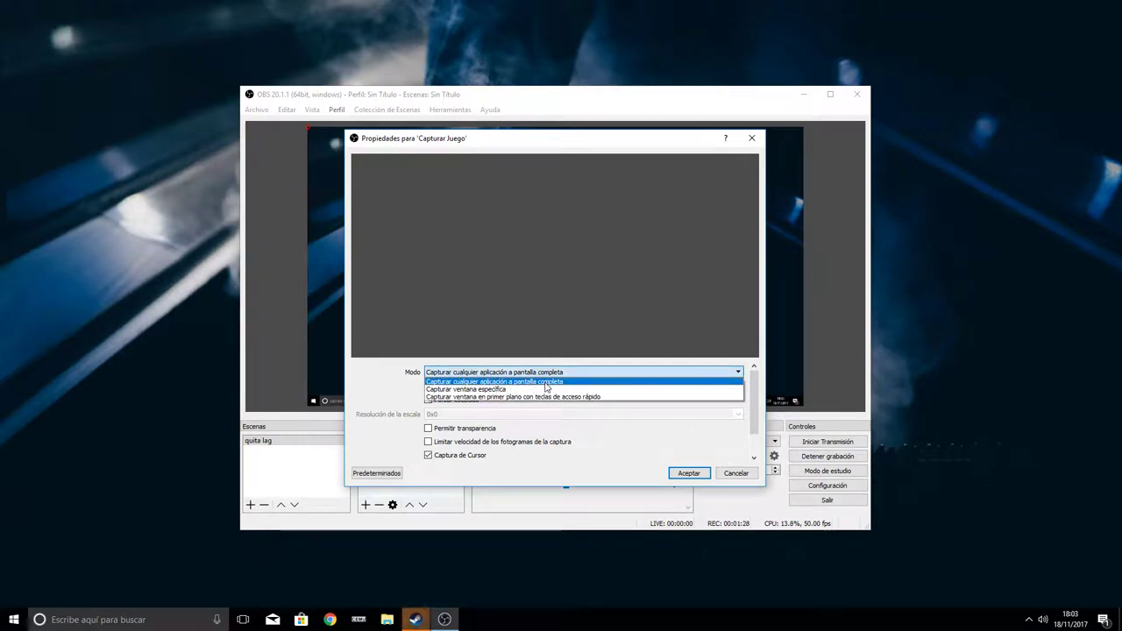
pyautogui.click(490, 382)
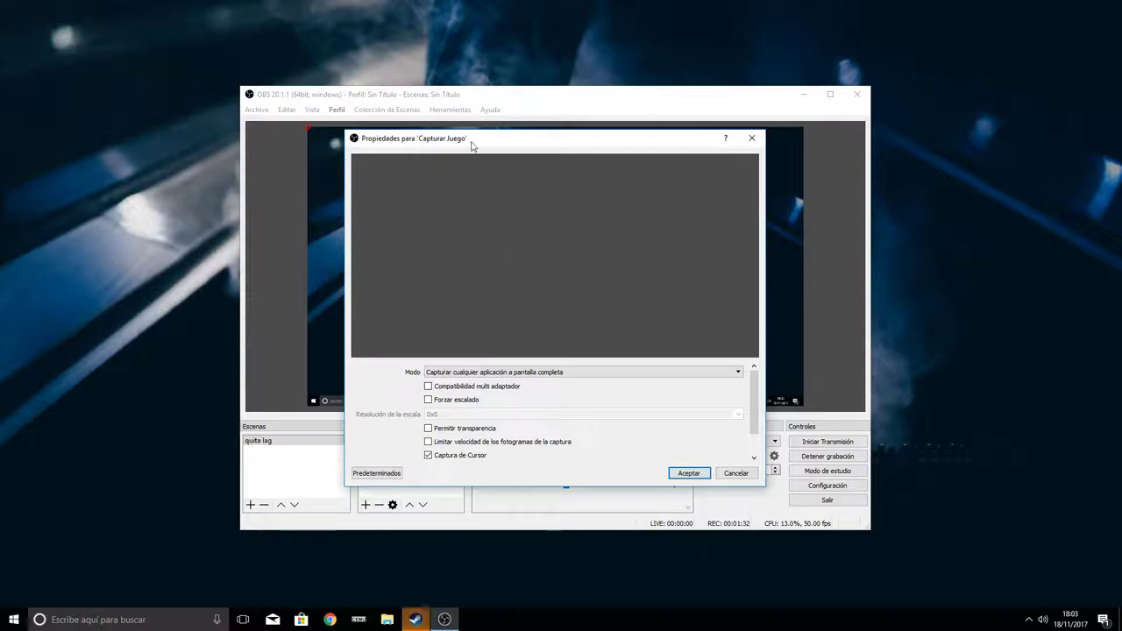
# Step: Set the game capture mode to "Capturar ventana específica", look through the available windows, and accept the source properties
pyautogui.moveTo(472, 145); pyautogui.dragTo(493, 138)
pyautogui.click(522, 364)
pyautogui.click(522, 363)
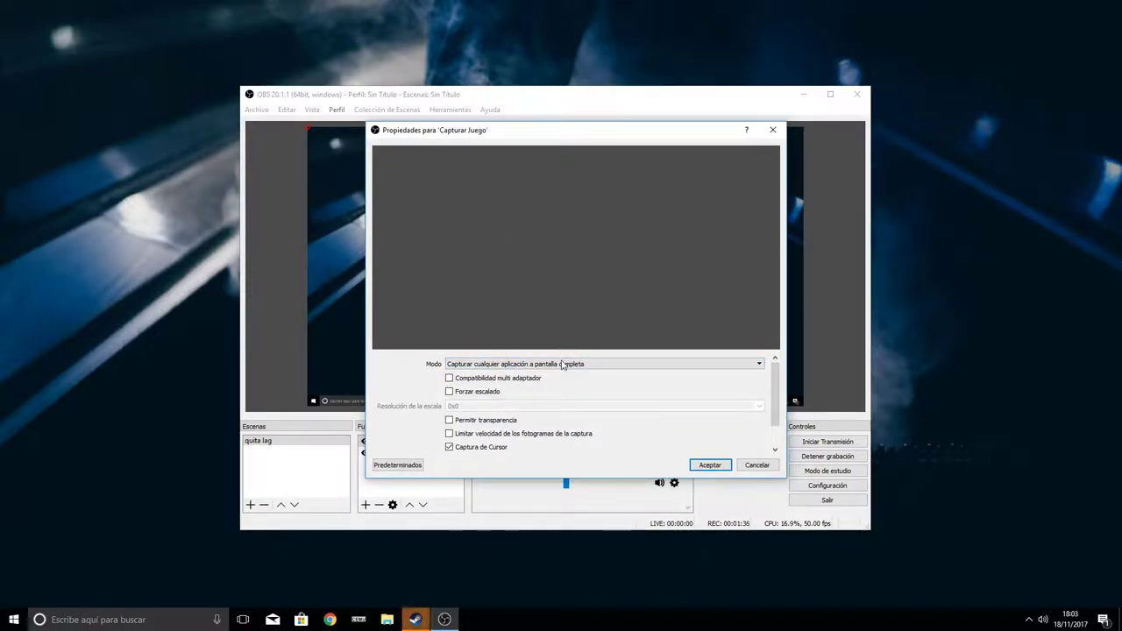
pyautogui.click(517, 364)
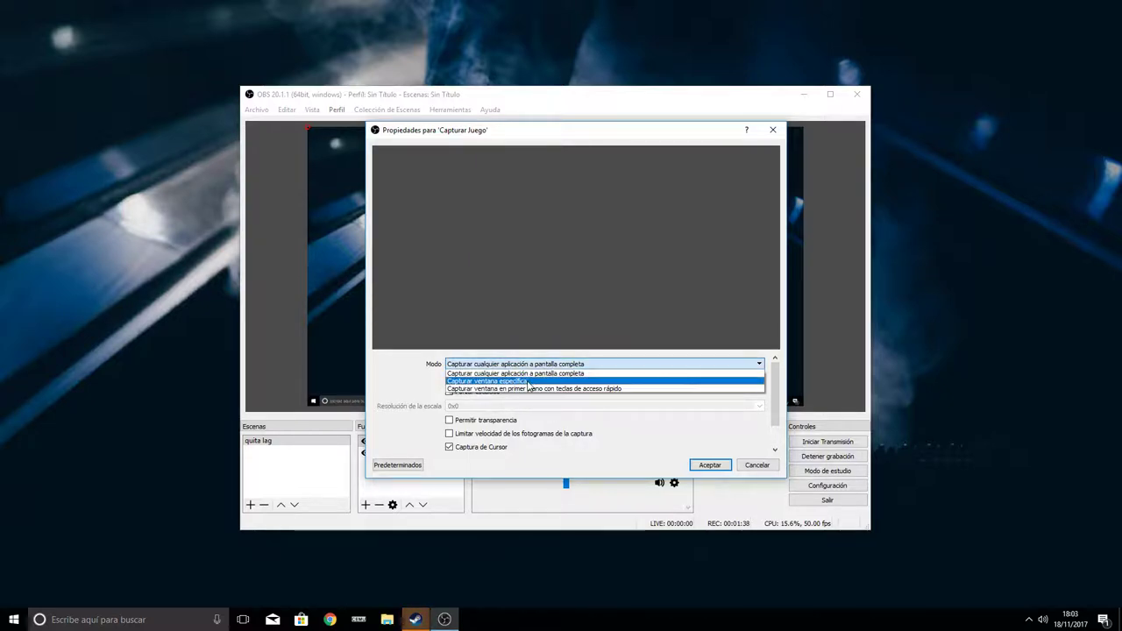
pyautogui.click(527, 381)
pyautogui.click(495, 350)
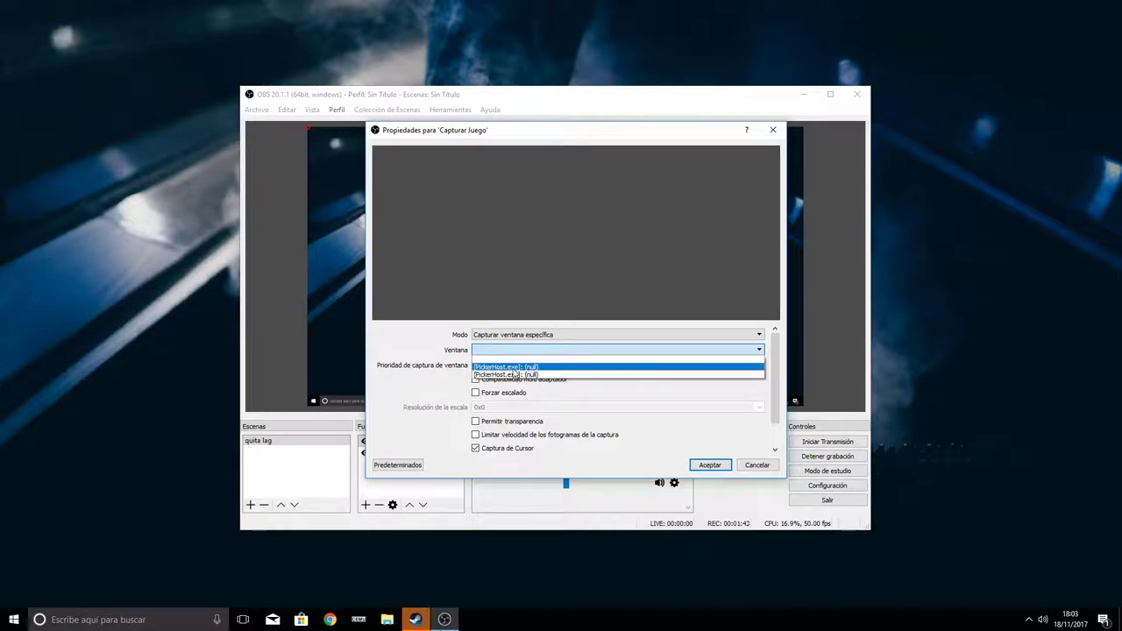
pyautogui.click(605, 334)
pyautogui.click(680, 351)
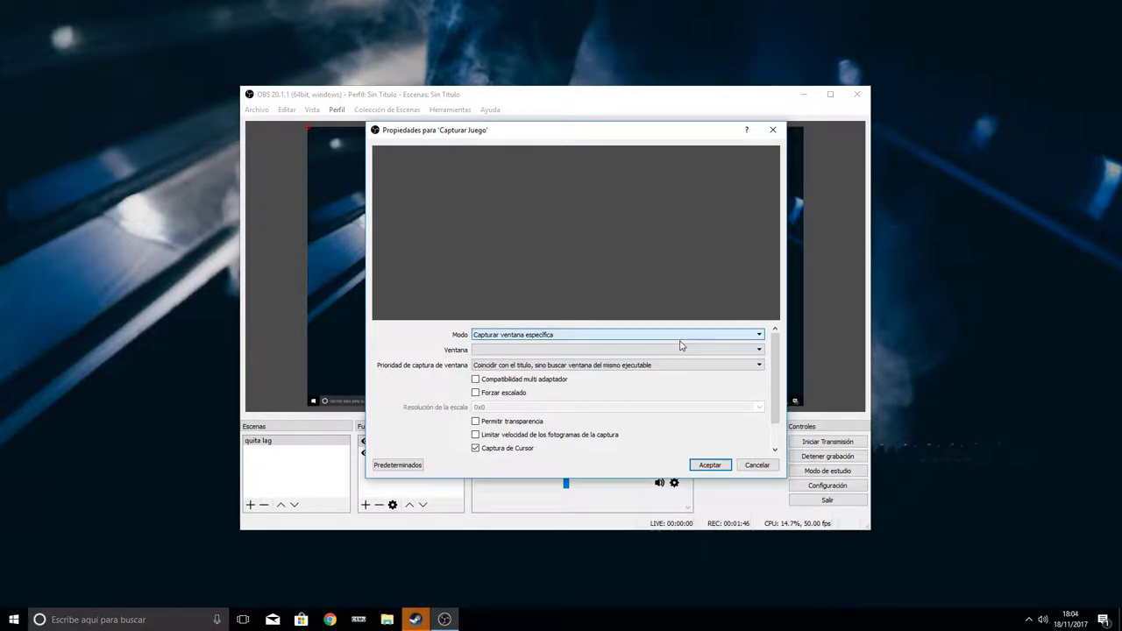
pyautogui.click(712, 465)
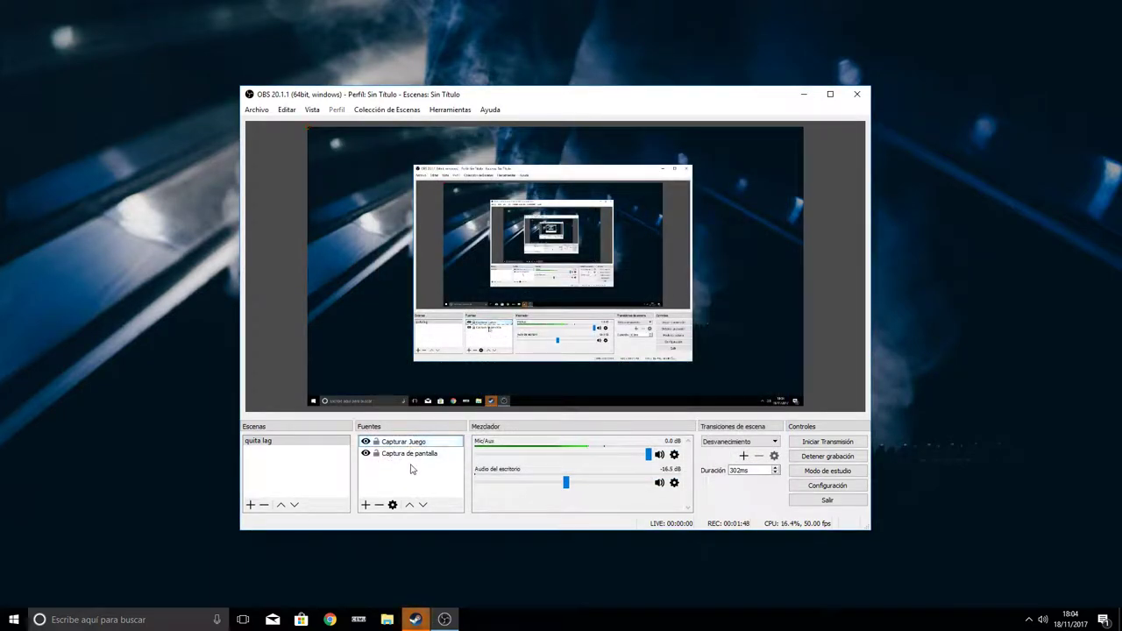
# Step: Delete the "Capturar Juego" source from the scene
pyautogui.rightClick(390, 442)
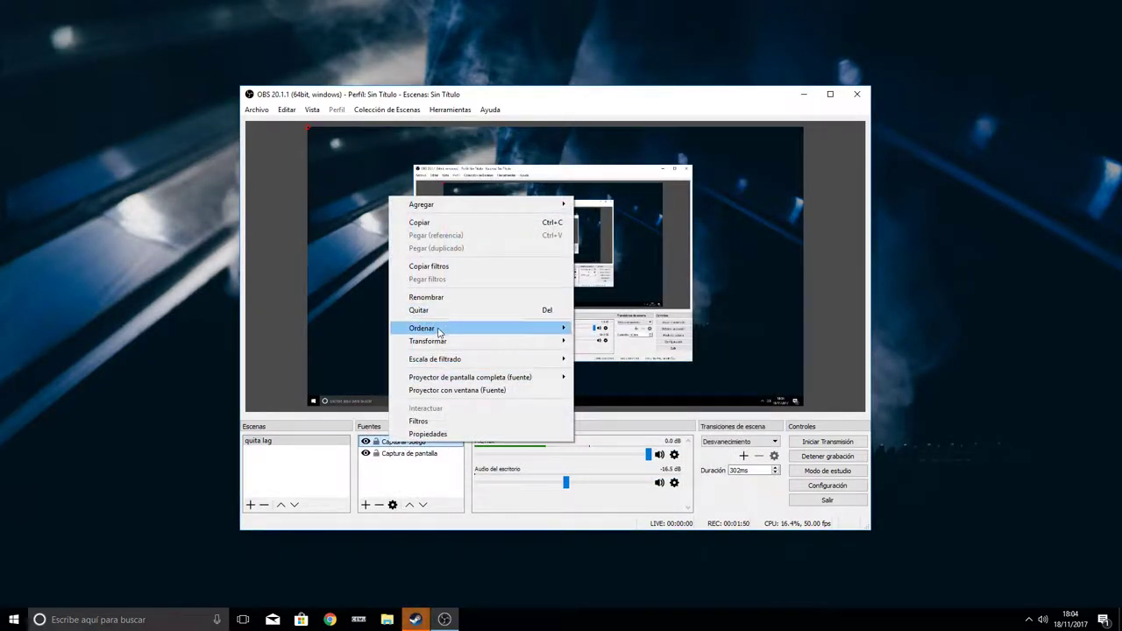
pyautogui.click(412, 458)
pyautogui.rightClick(416, 444)
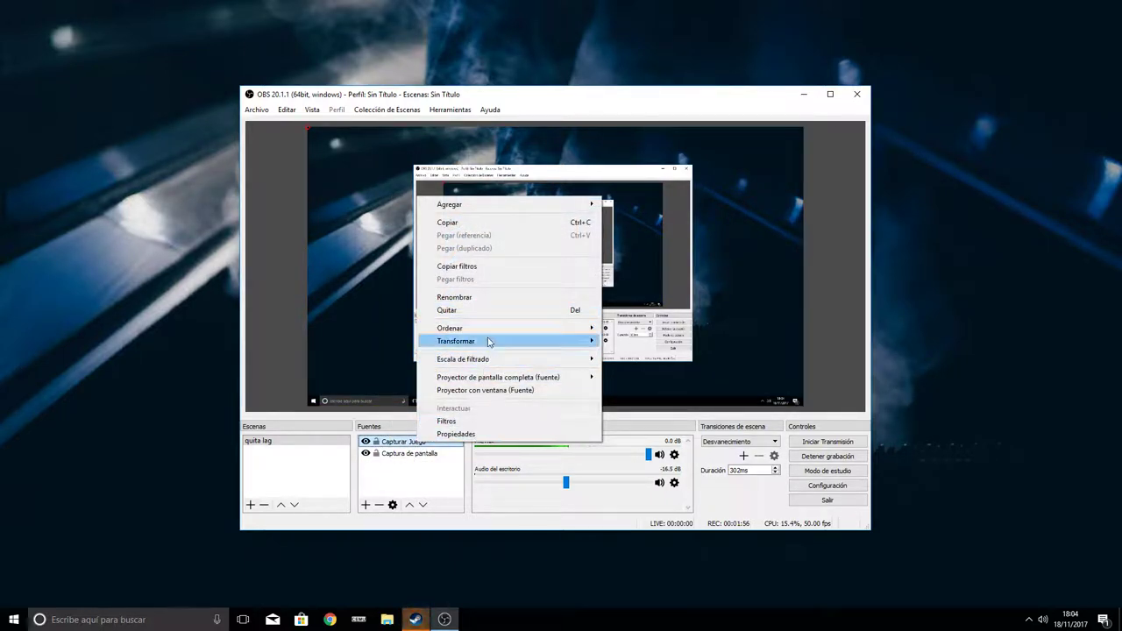
pyautogui.click(481, 310)
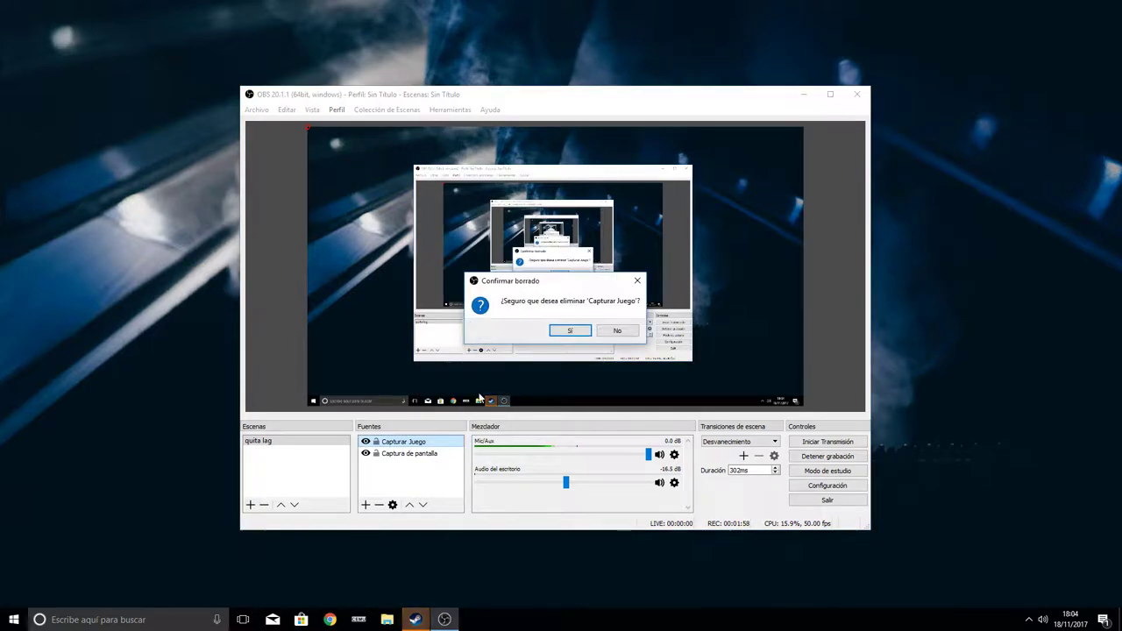
pyautogui.click(569, 330)
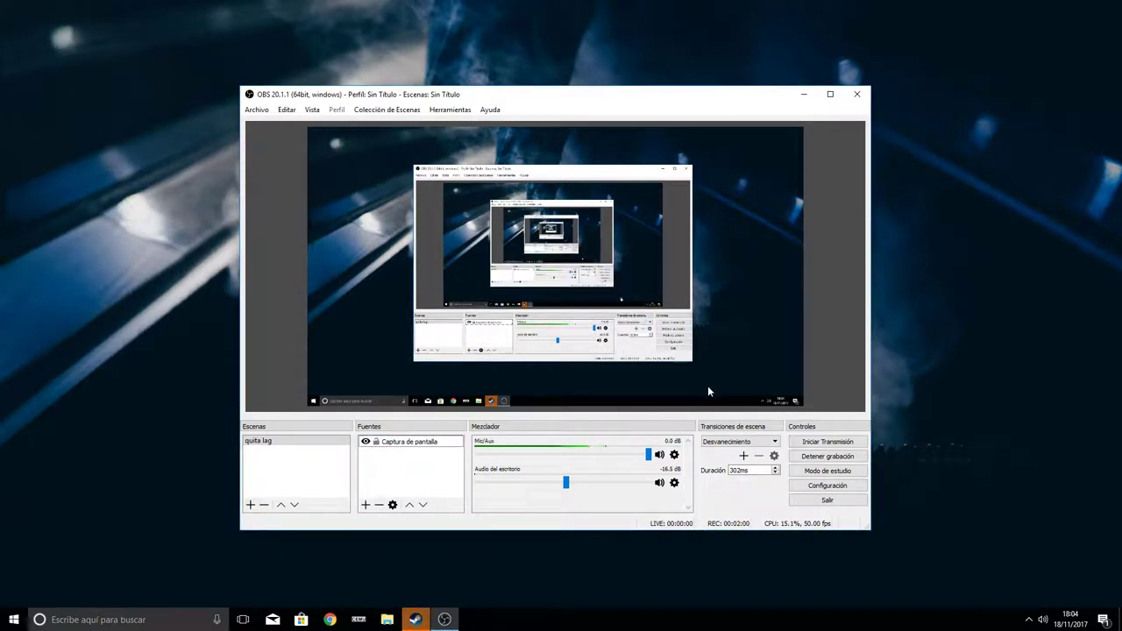
# Step: Open the program settings and check the interface language in the general options
pyautogui.click(827, 487)
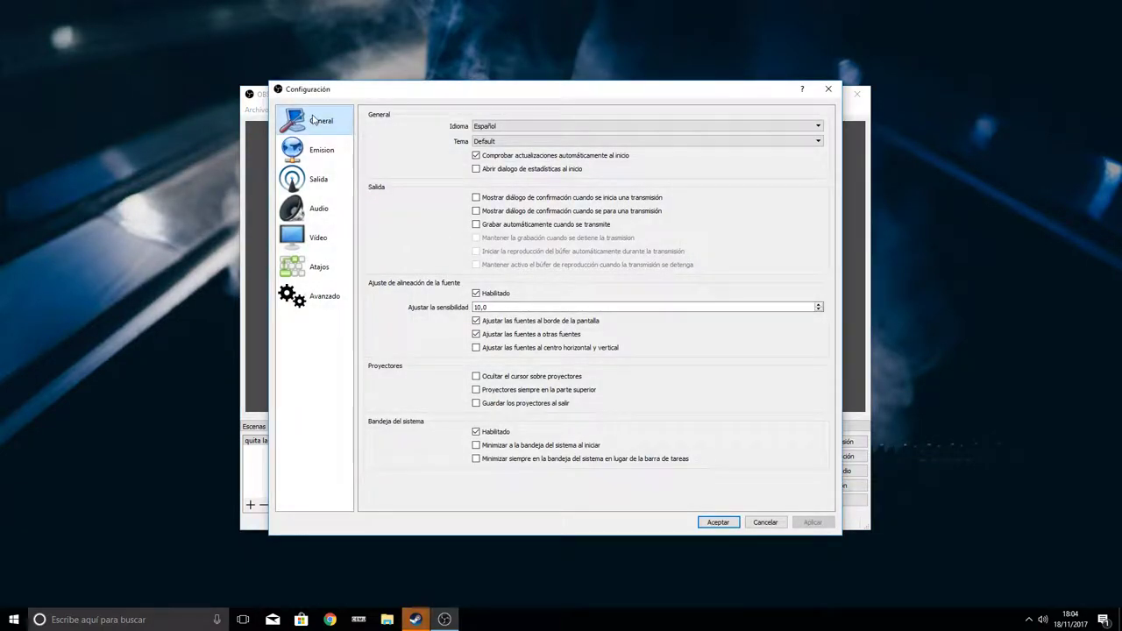
pyautogui.click(509, 127)
pyautogui.click(389, 109)
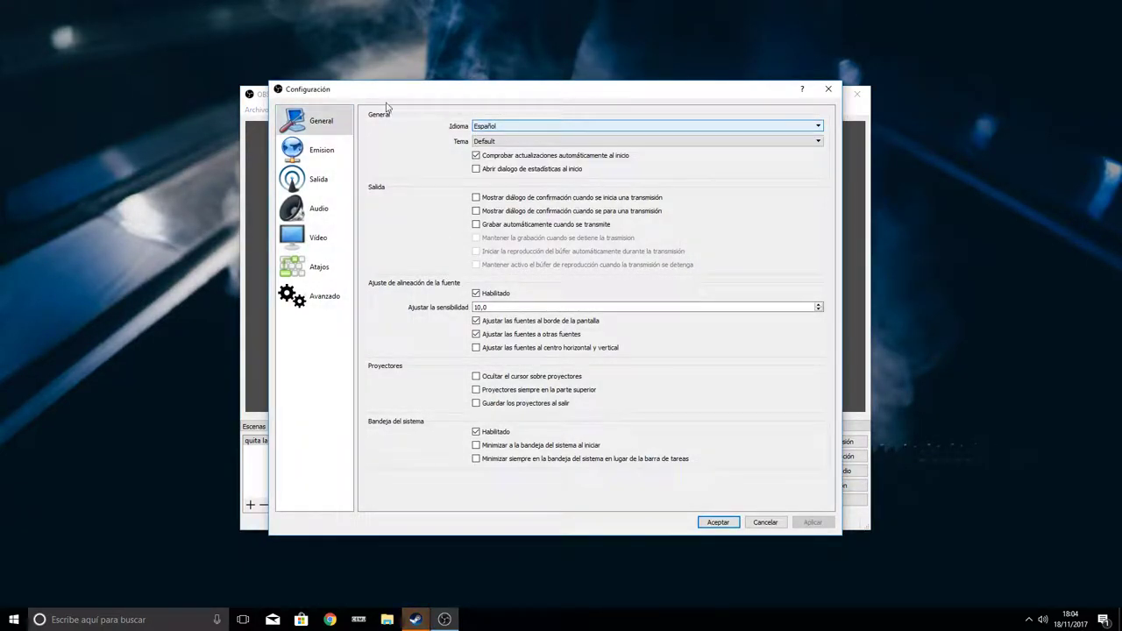
# Step: Try the Dark interface theme, set the theme back to Default, and review the theme choices
pyautogui.click(508, 141)
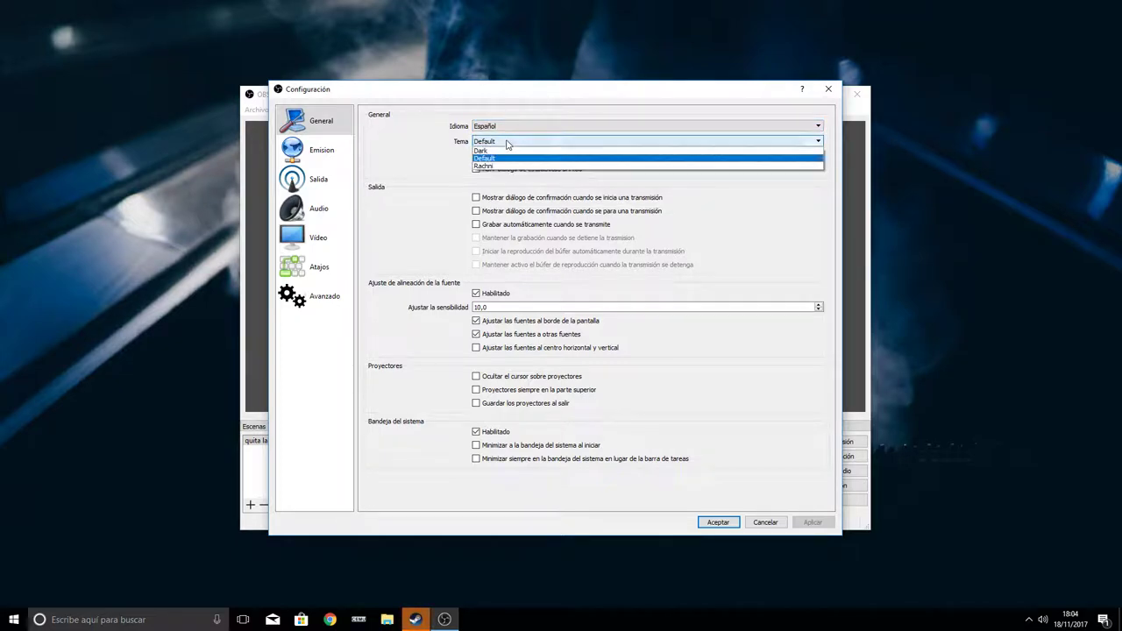
pyautogui.click(509, 154)
pyautogui.click(495, 141)
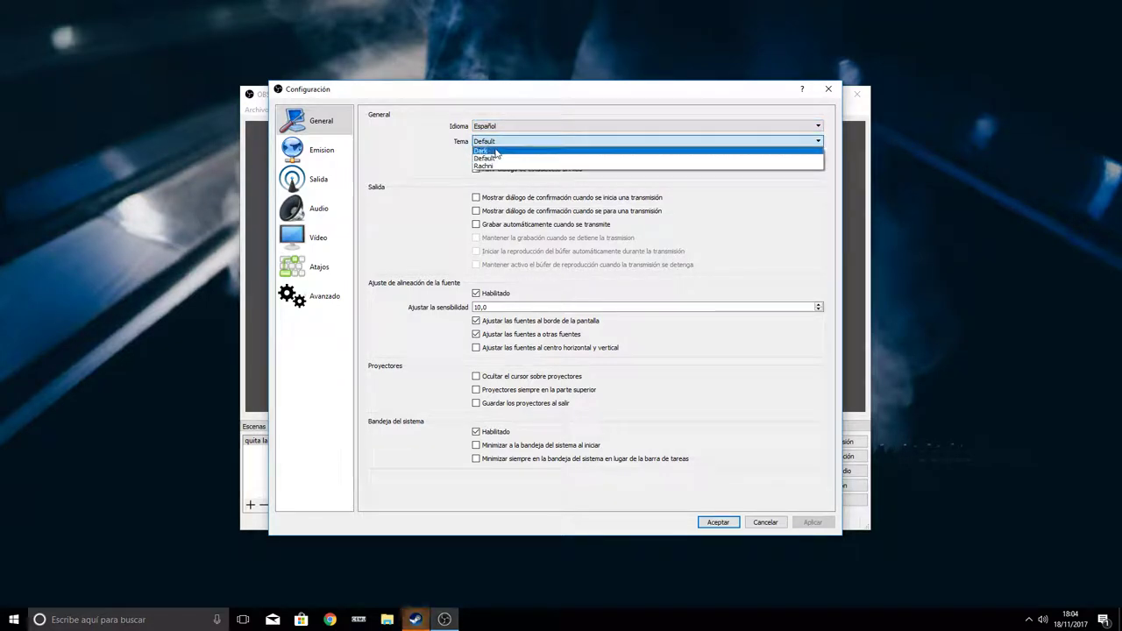
pyautogui.click(496, 149)
pyautogui.click(499, 140)
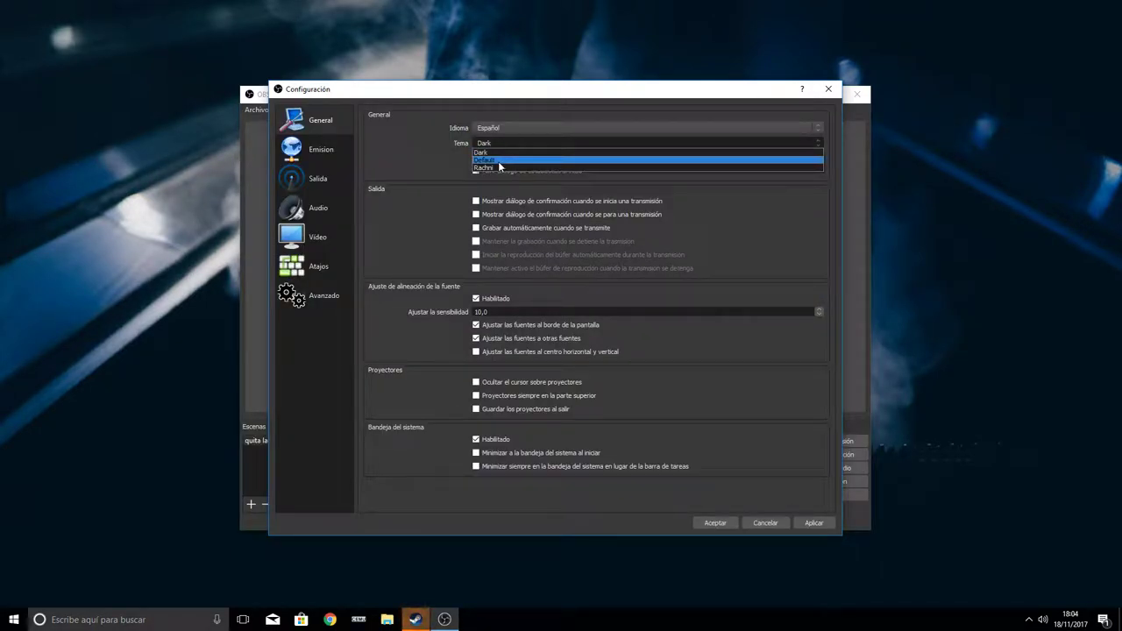
pyautogui.click(501, 160)
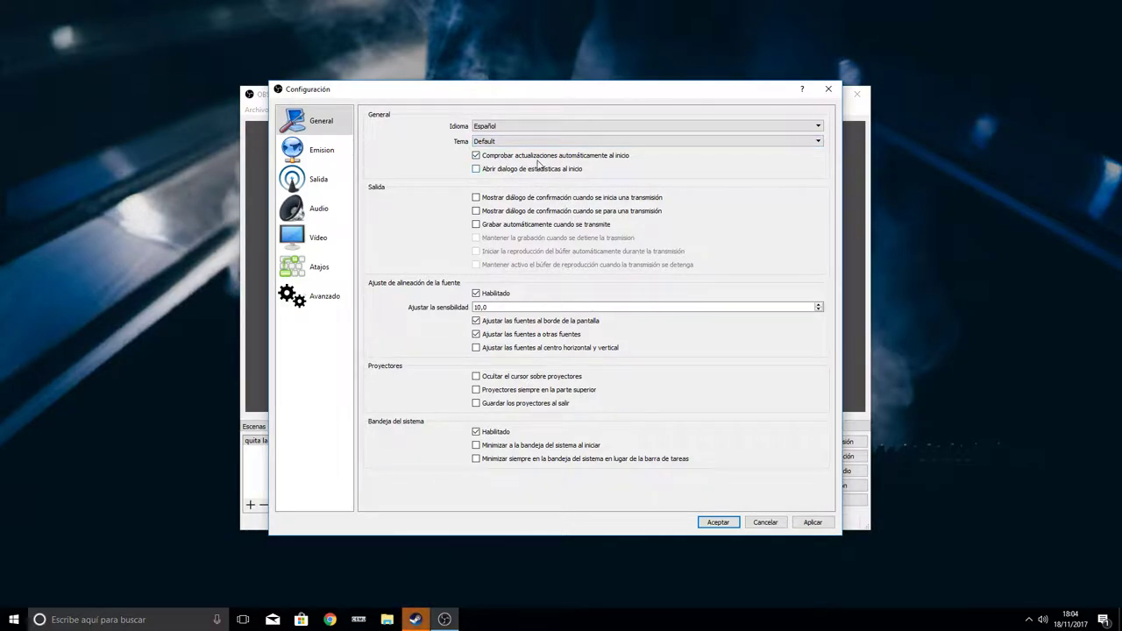
pyautogui.moveTo(397, 92); pyautogui.dragTo(405, 87)
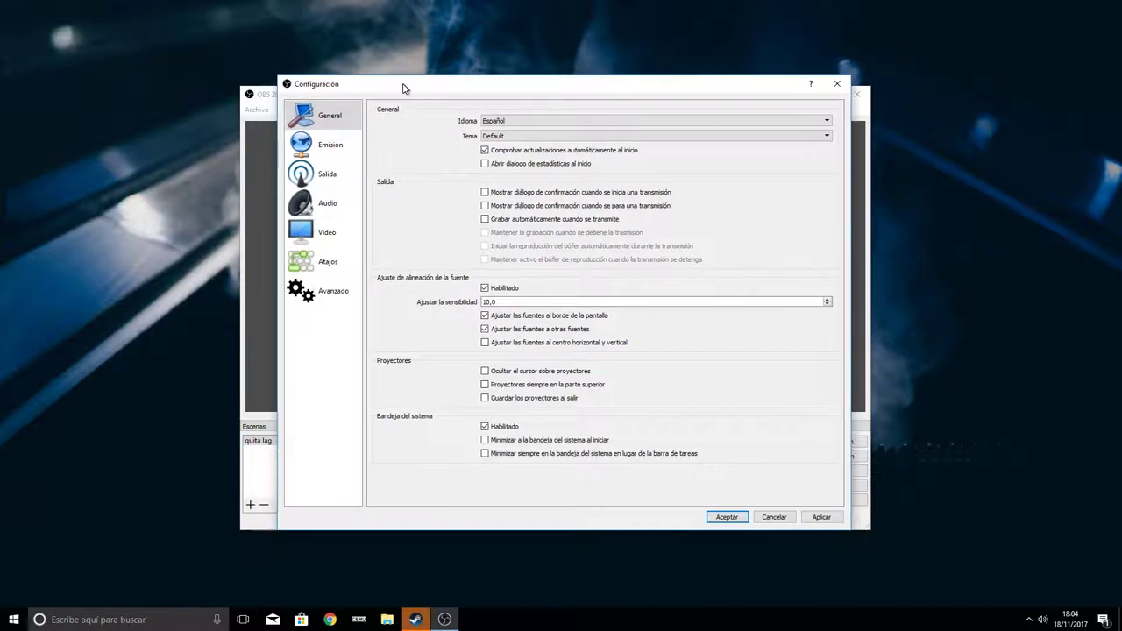
pyautogui.click(531, 138)
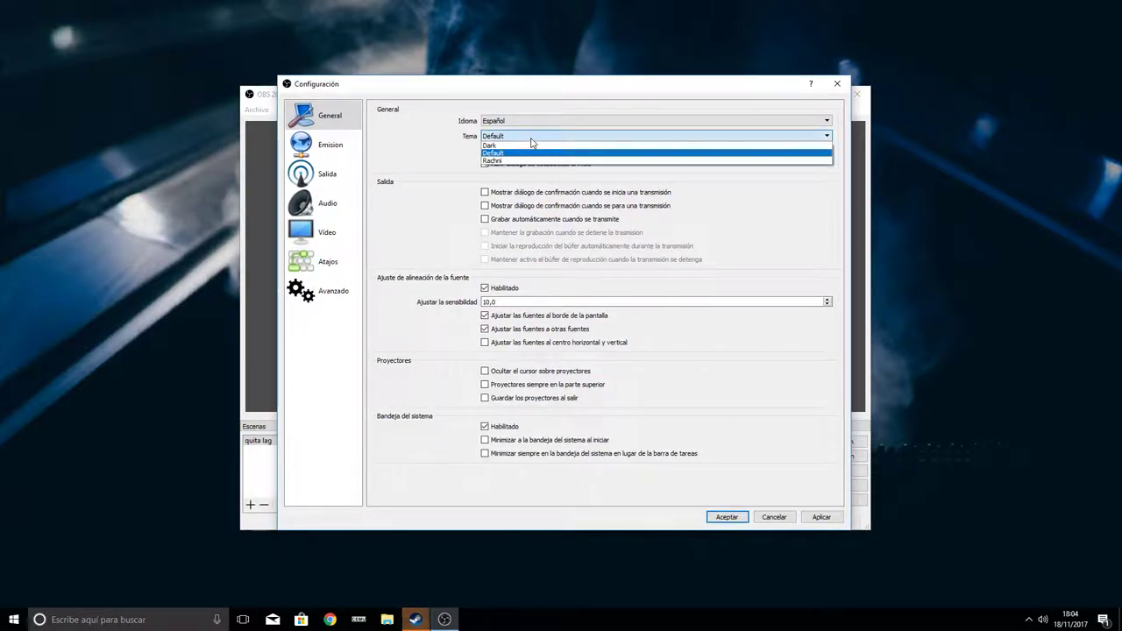
pyautogui.click(531, 138)
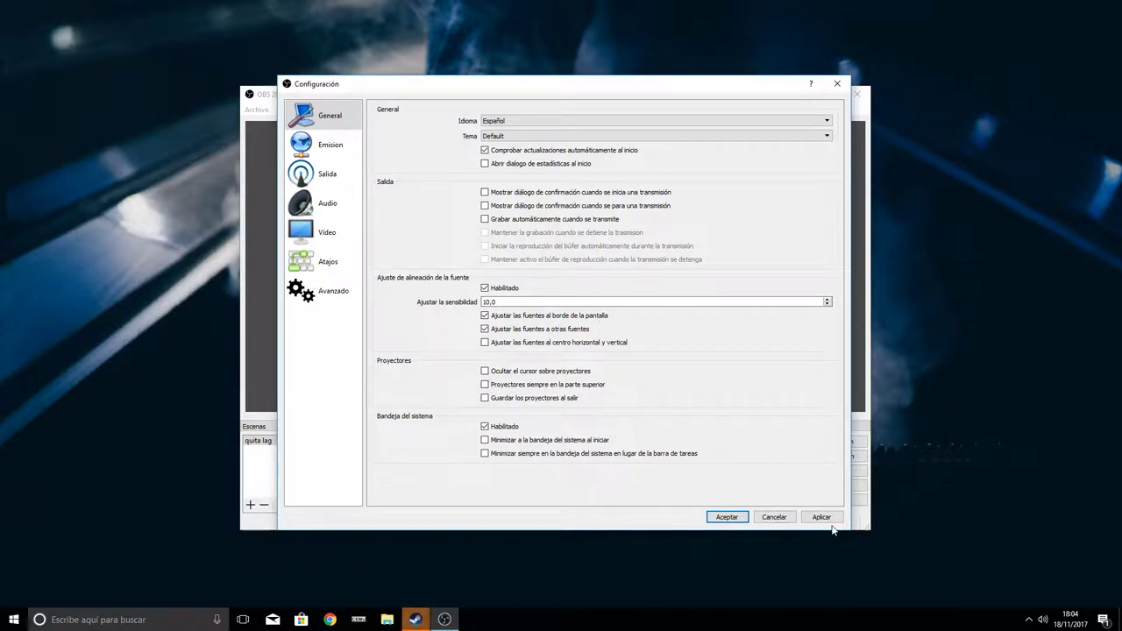
# Step: Open the streaming settings and look at the service selection for Twitch
pyautogui.click(330, 146)
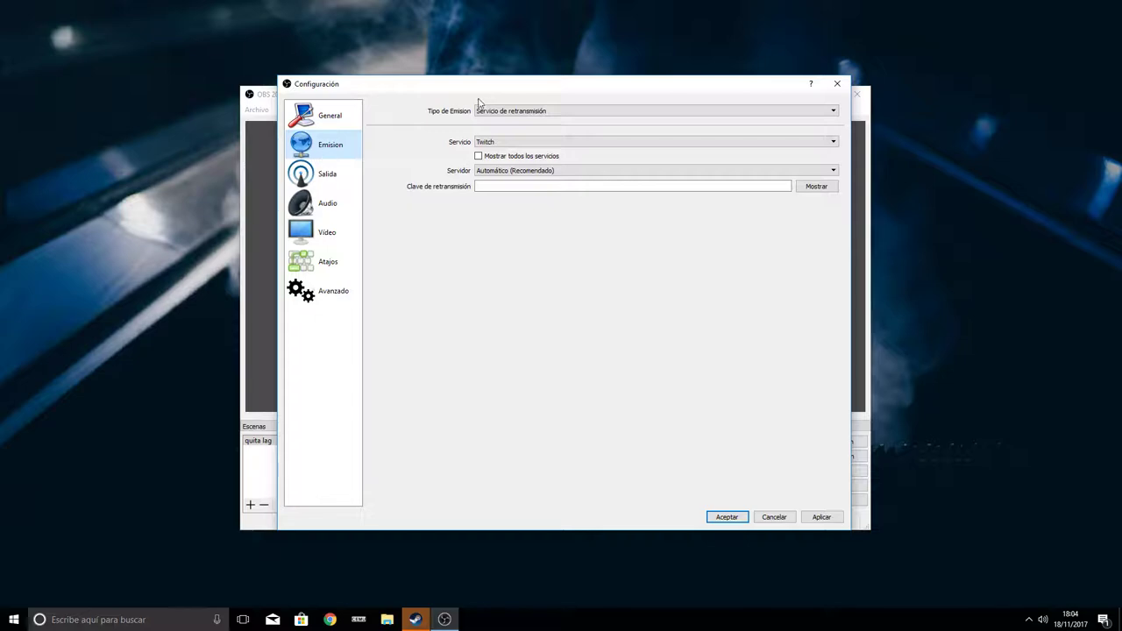
pyautogui.click(495, 143)
pyautogui.click(504, 143)
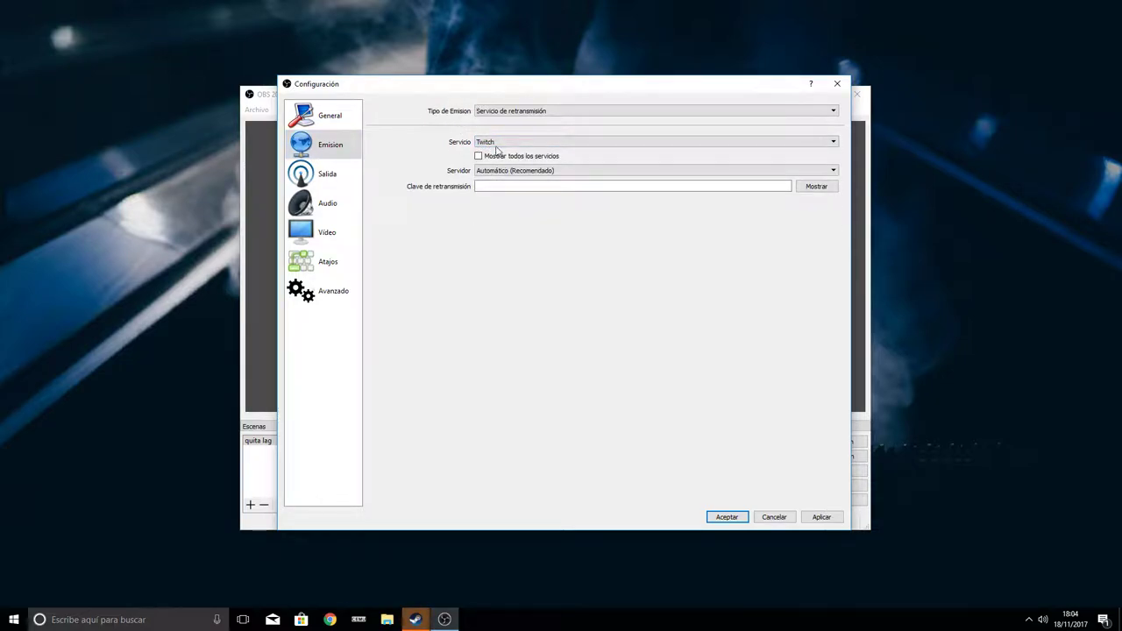
pyautogui.click(513, 145)
pyautogui.click(516, 147)
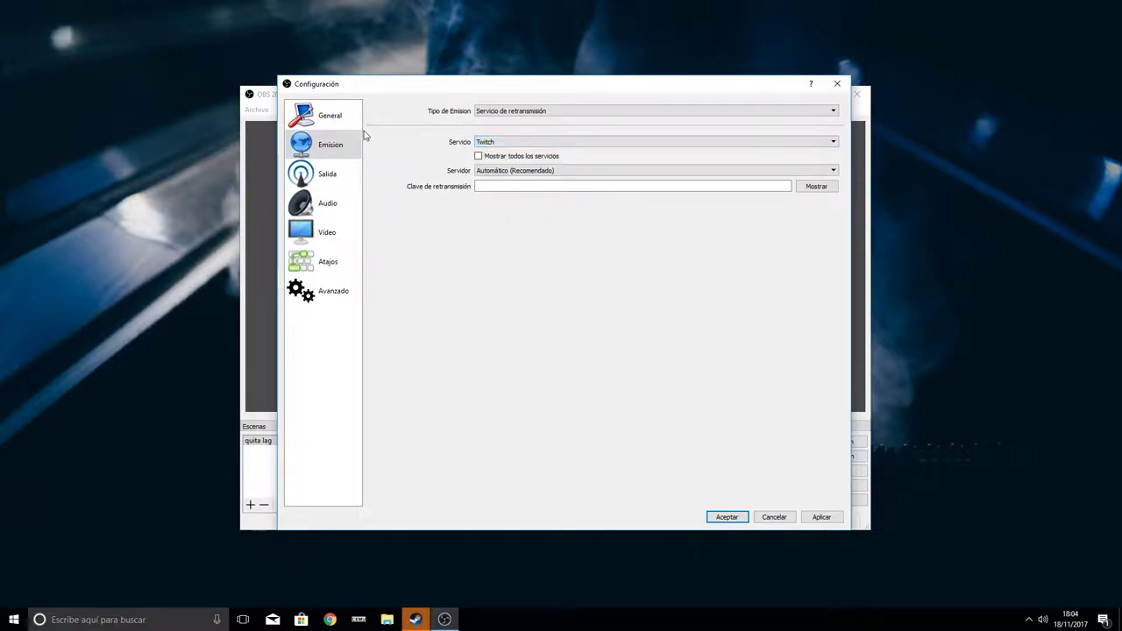
# Step: Check the broadcast type choices, then review the output settings for live streaming and recording
pyautogui.click(638, 112)
pyautogui.click(635, 114)
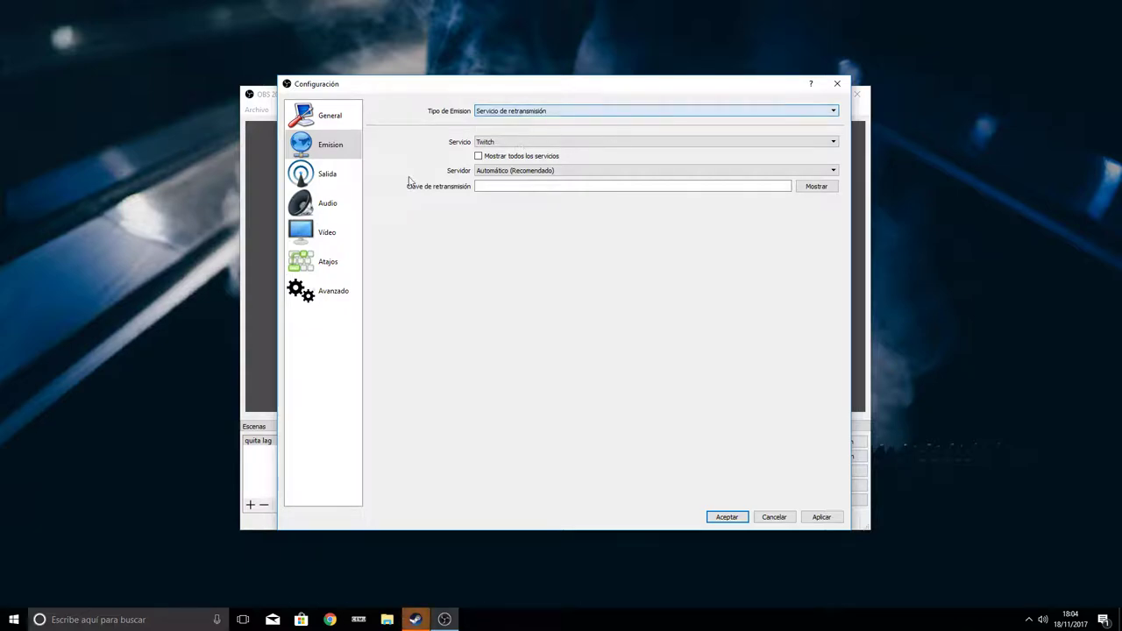
pyautogui.click(327, 170)
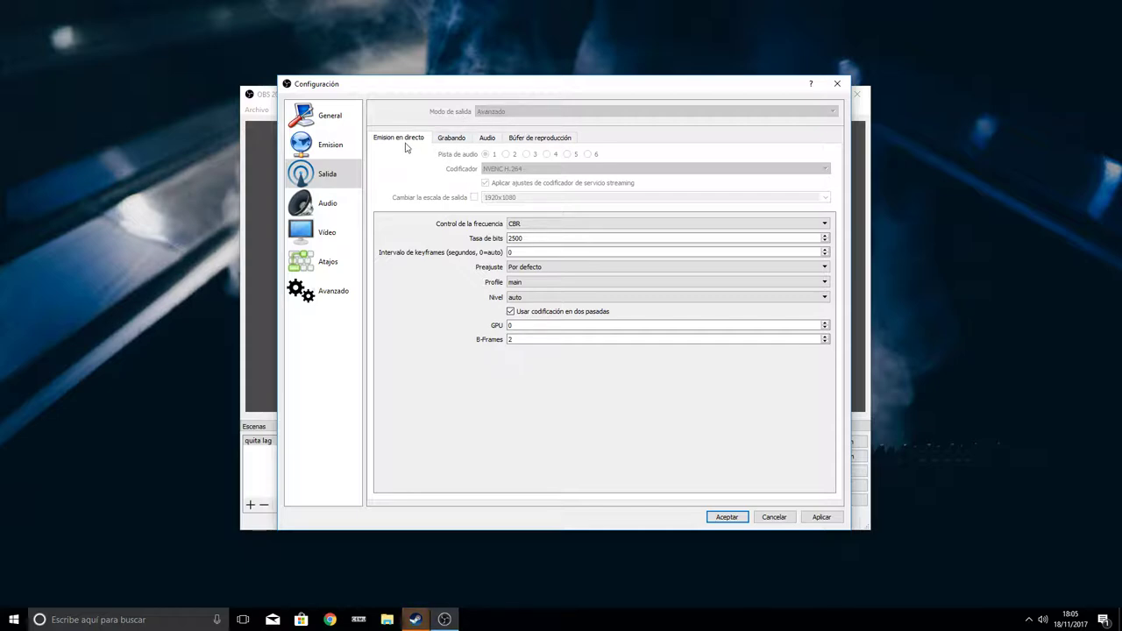
pyautogui.click(445, 137)
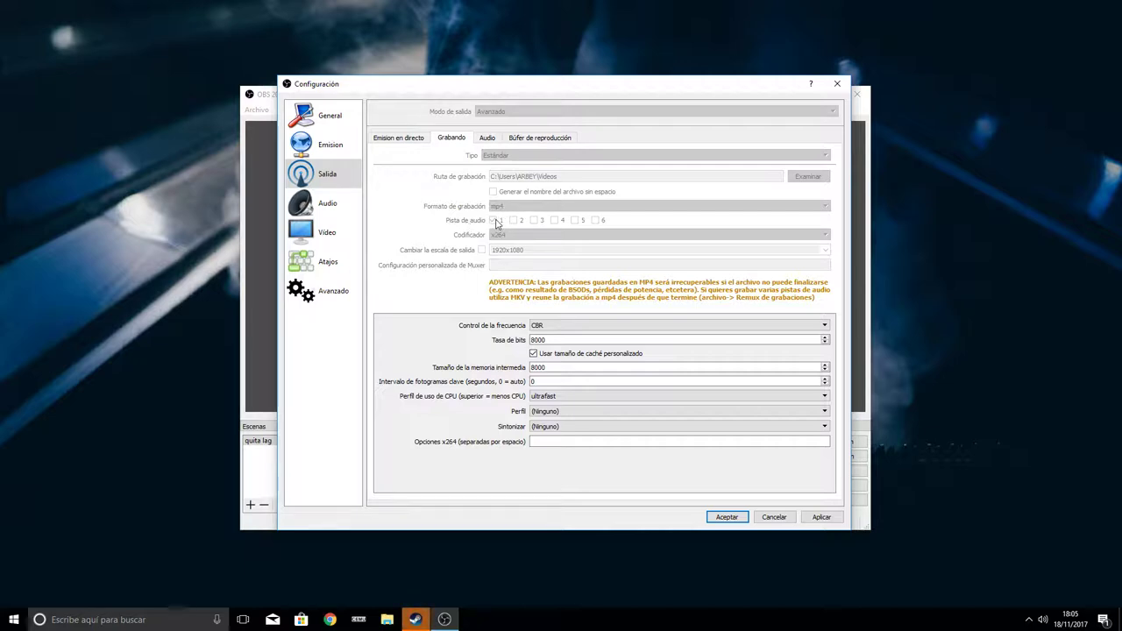
# Step: Set the Windows speaker volume to 100 and return to the recording settings
pyautogui.click(1041, 620)
pyautogui.moveTo(1054, 593); pyautogui.dragTo(1084, 592)
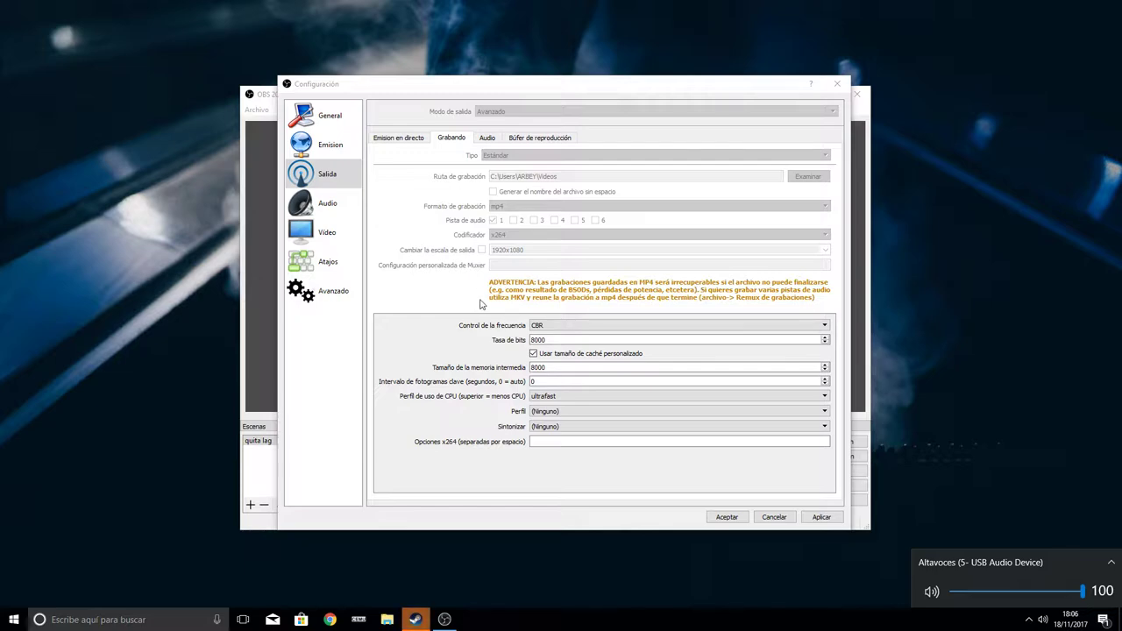
pyautogui.click(442, 294)
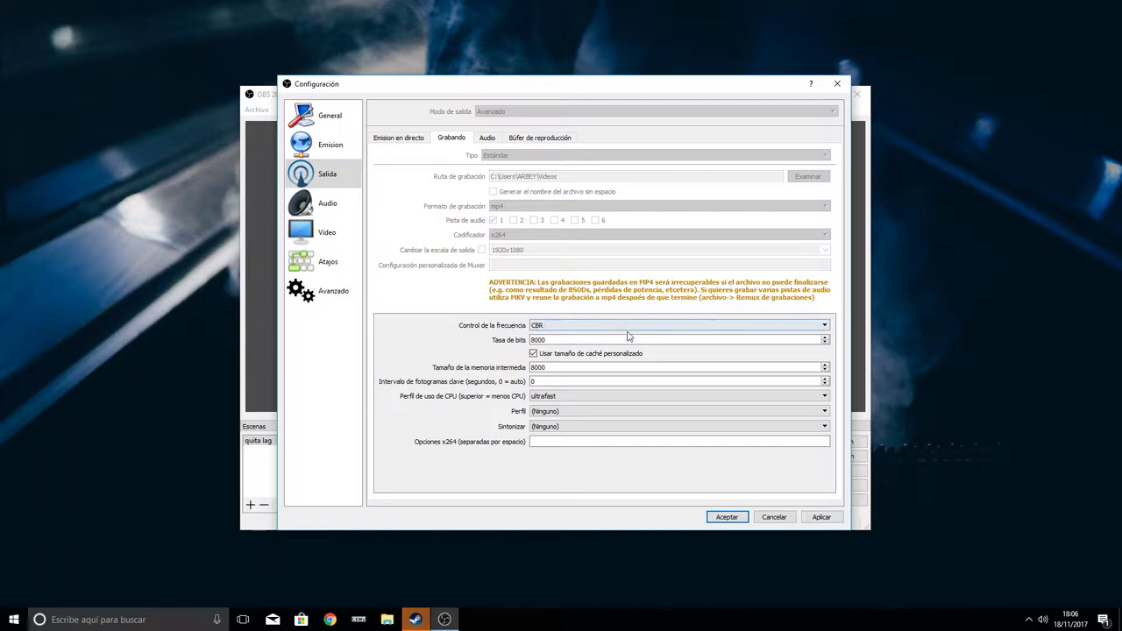
# Step: Look at the rate control choices in the recording encoder settings
pyautogui.click(582, 327)
pyautogui.click(581, 326)
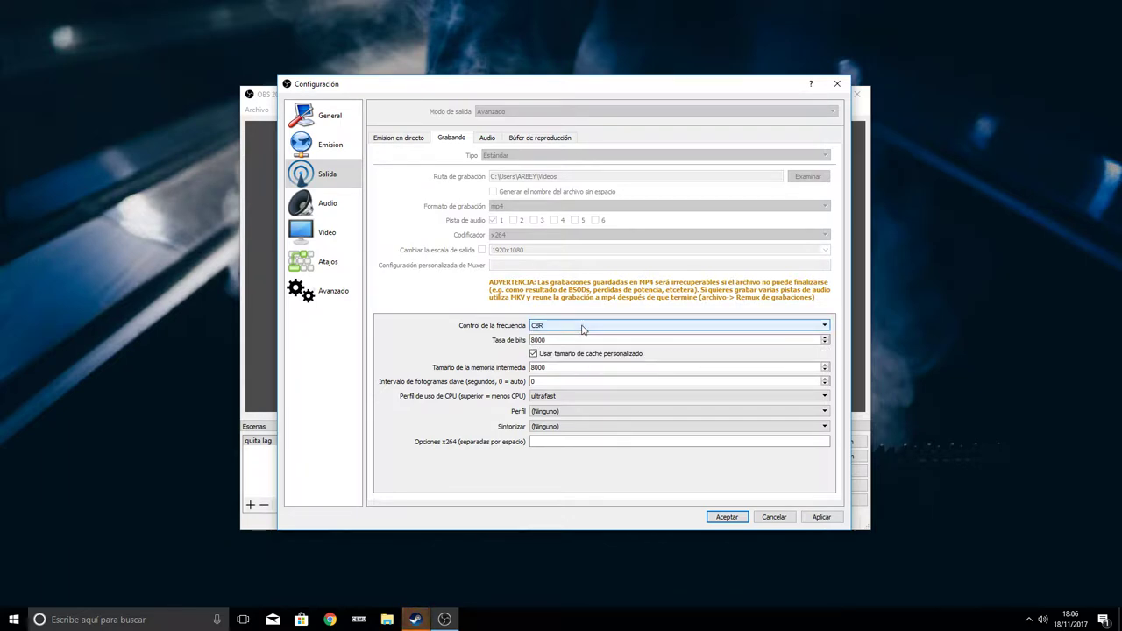
pyautogui.click(566, 328)
pyautogui.click(566, 329)
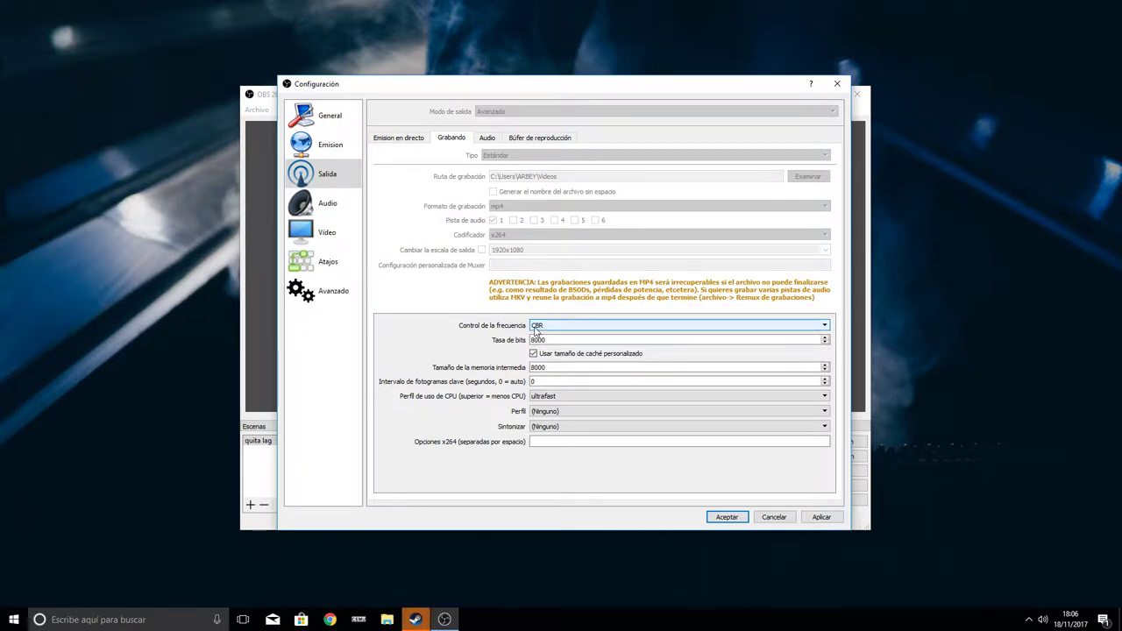
# Step: Examine the bitrate value in the recording encoder settings
pyautogui.click(558, 342)
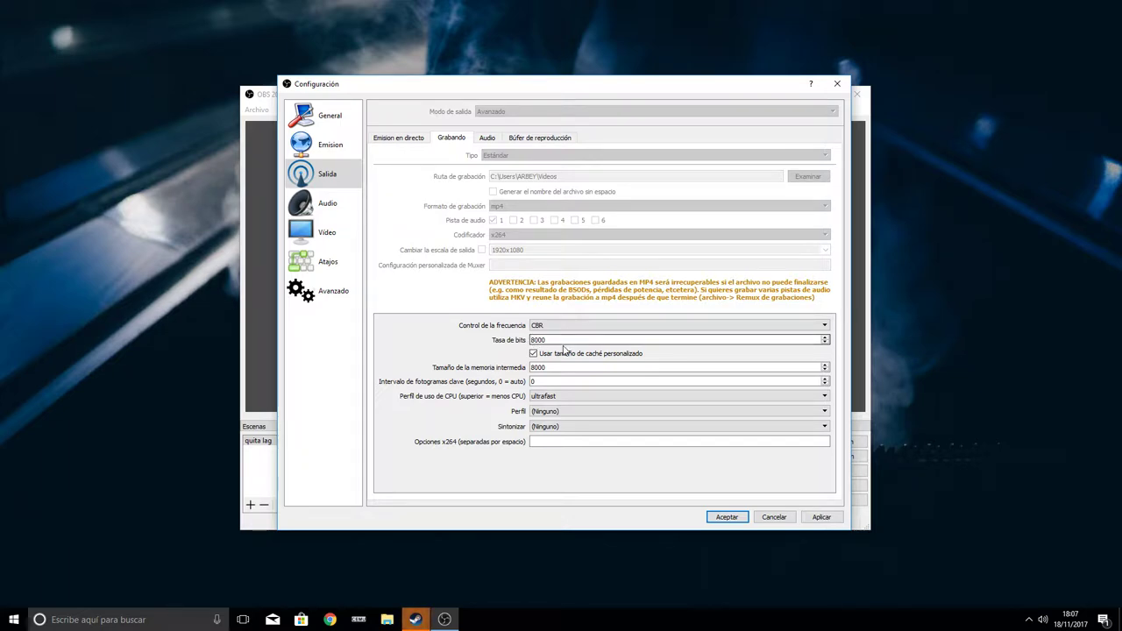
pyautogui.doubleClick(559, 341)
pyautogui.click(544, 340)
pyautogui.moveTo(550, 338); pyautogui.dragTo(538, 339)
pyautogui.click(562, 343)
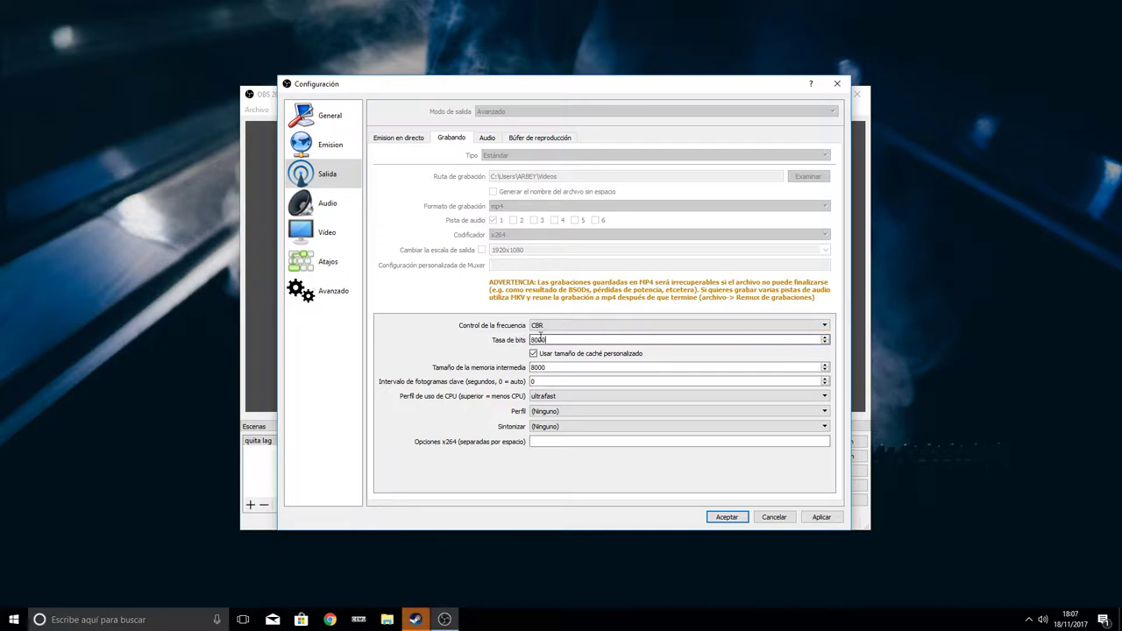
pyautogui.click(537, 340)
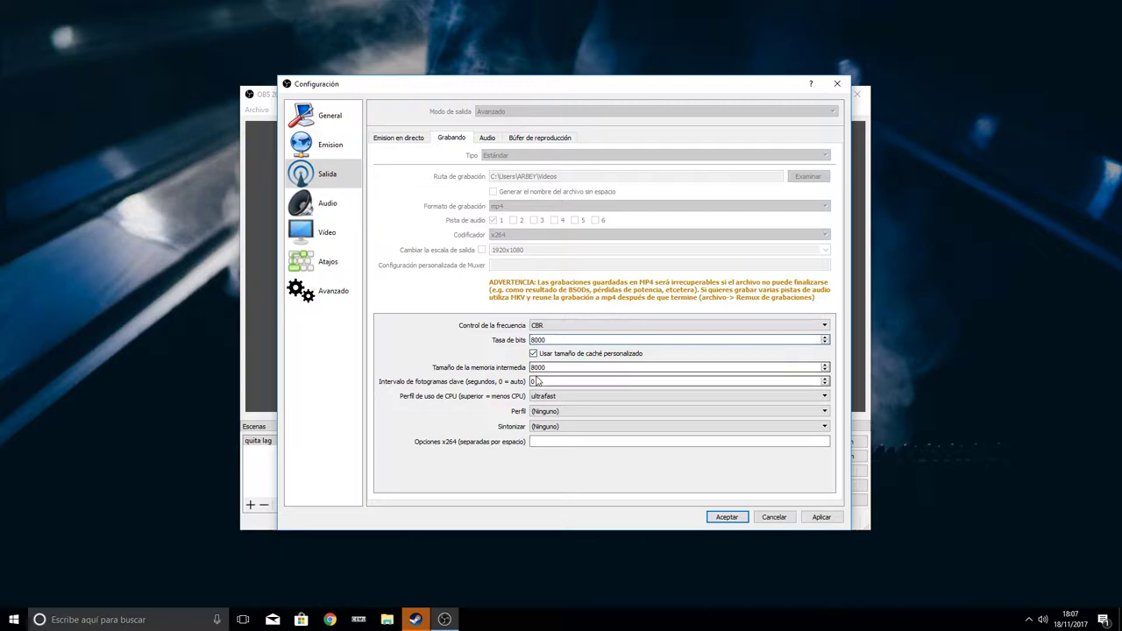
pyautogui.click(556, 339)
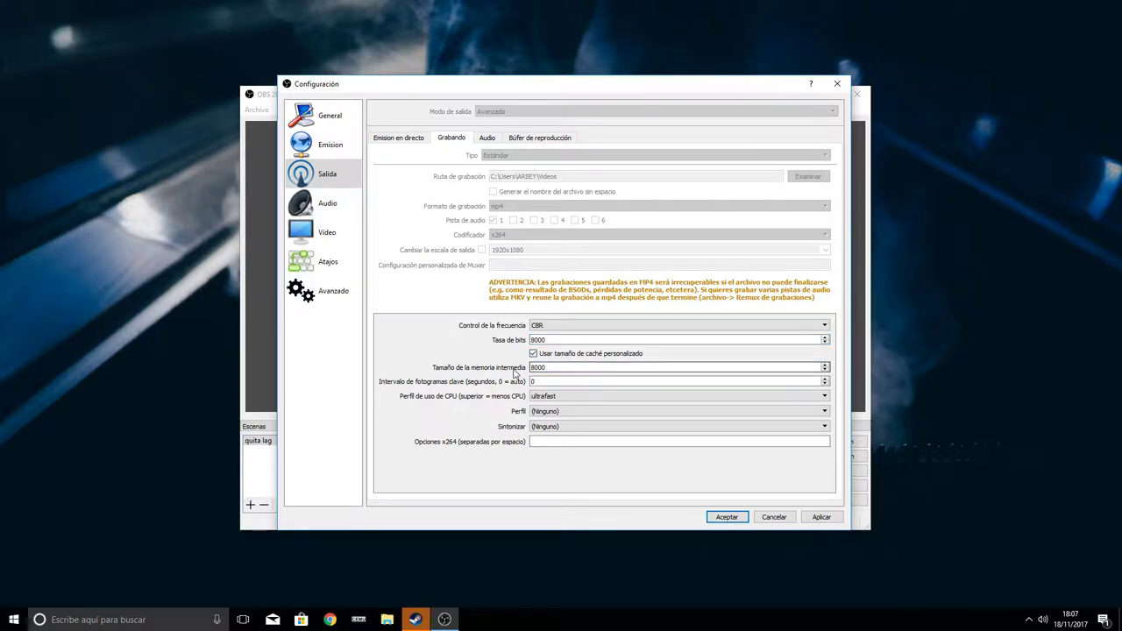
# Step: Select ultrafast as the recording CPU usage preset and check the tune and x264 options
pyautogui.click(561, 396)
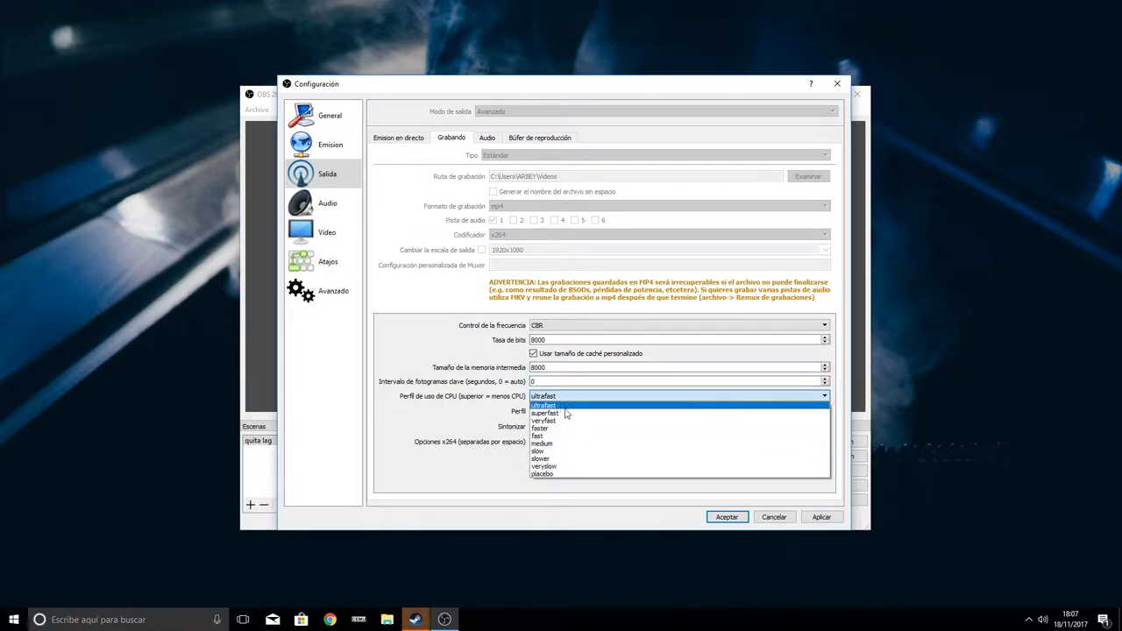
pyautogui.click(555, 408)
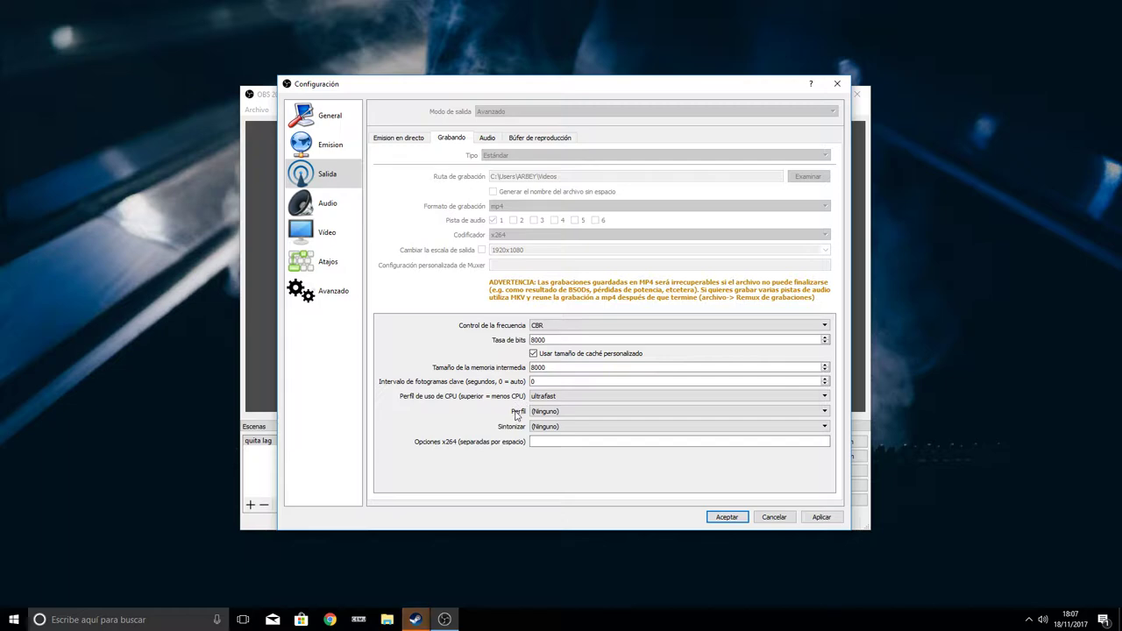
pyautogui.click(564, 427)
pyautogui.click(556, 436)
pyautogui.click(551, 443)
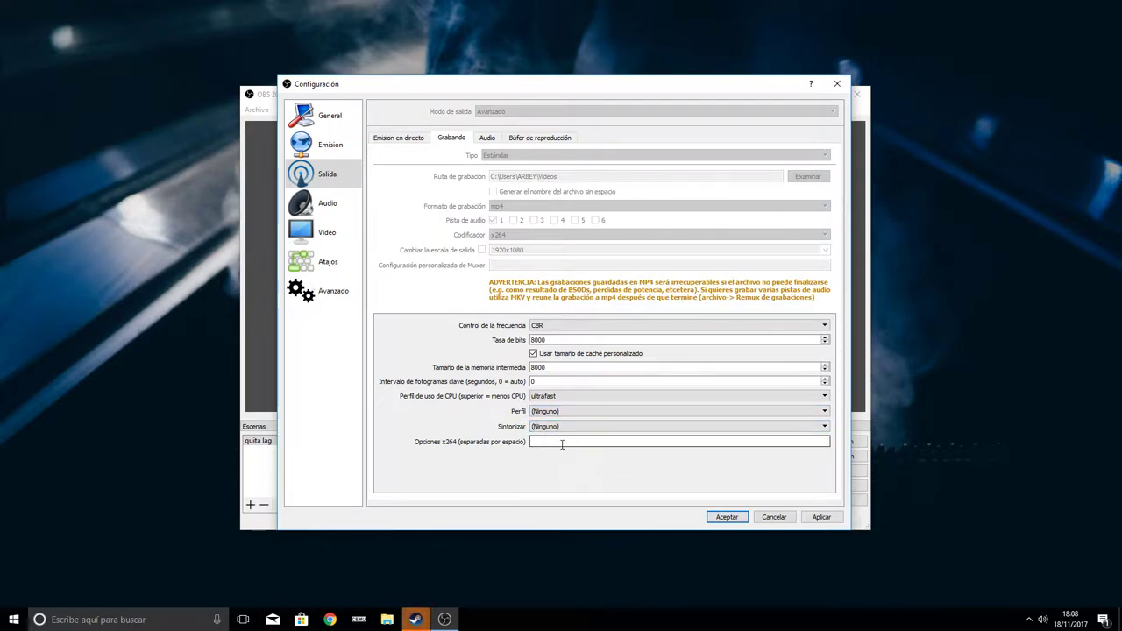
# Step: Compare the audio track bitrates with the recording settings and apply the output settings
pyautogui.click(488, 138)
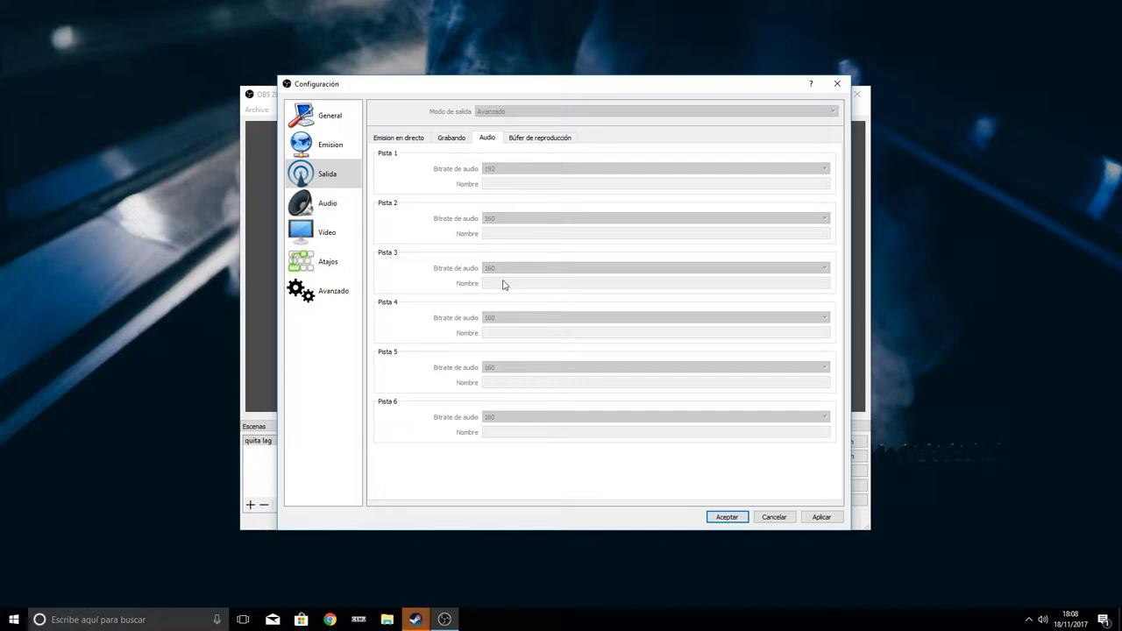
pyautogui.click(451, 138)
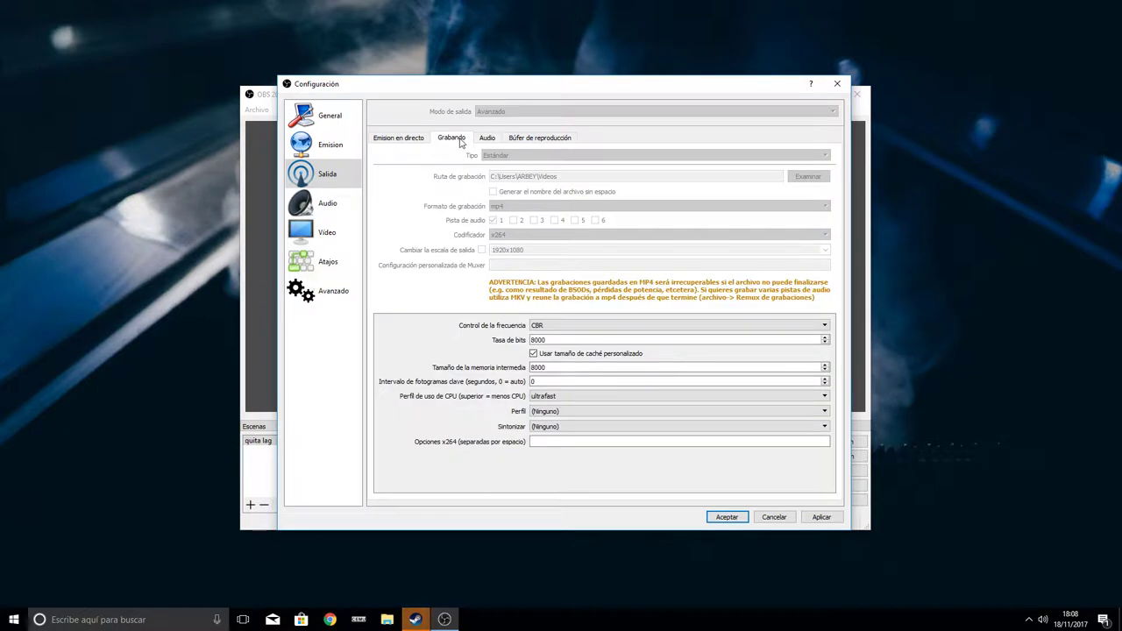
pyautogui.click(484, 138)
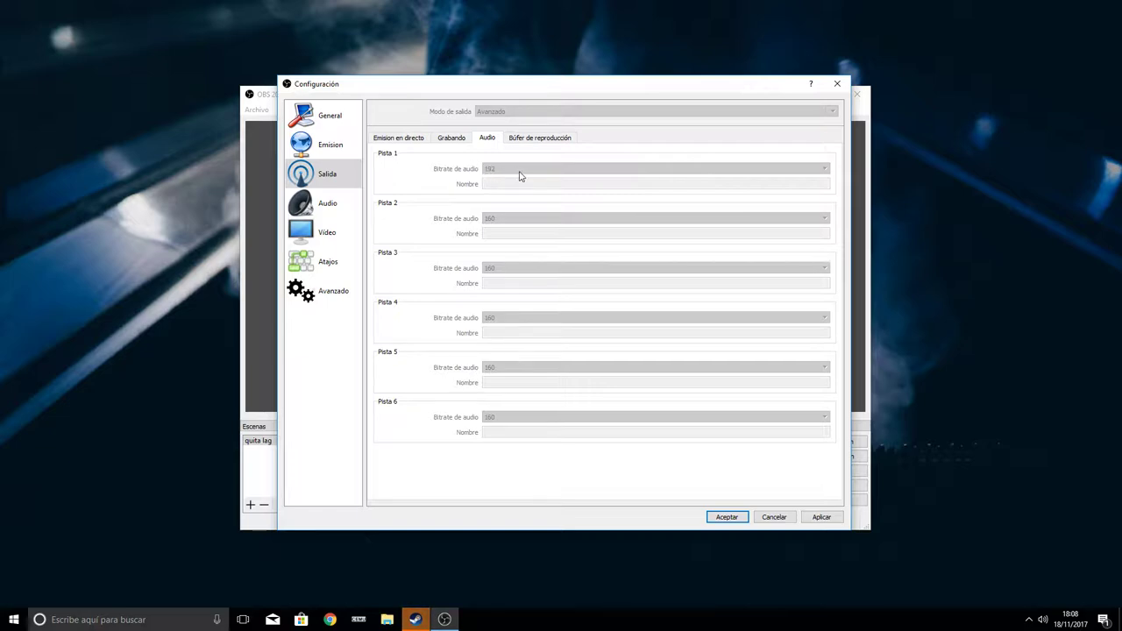
pyautogui.click(452, 140)
pyautogui.click(491, 137)
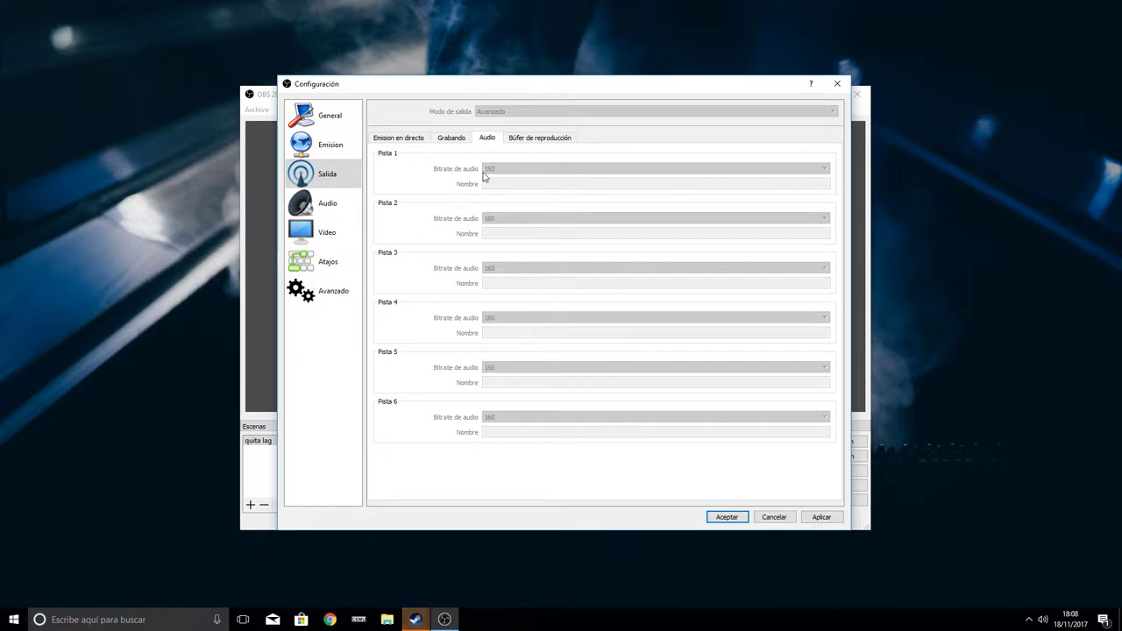
pyautogui.click(820, 517)
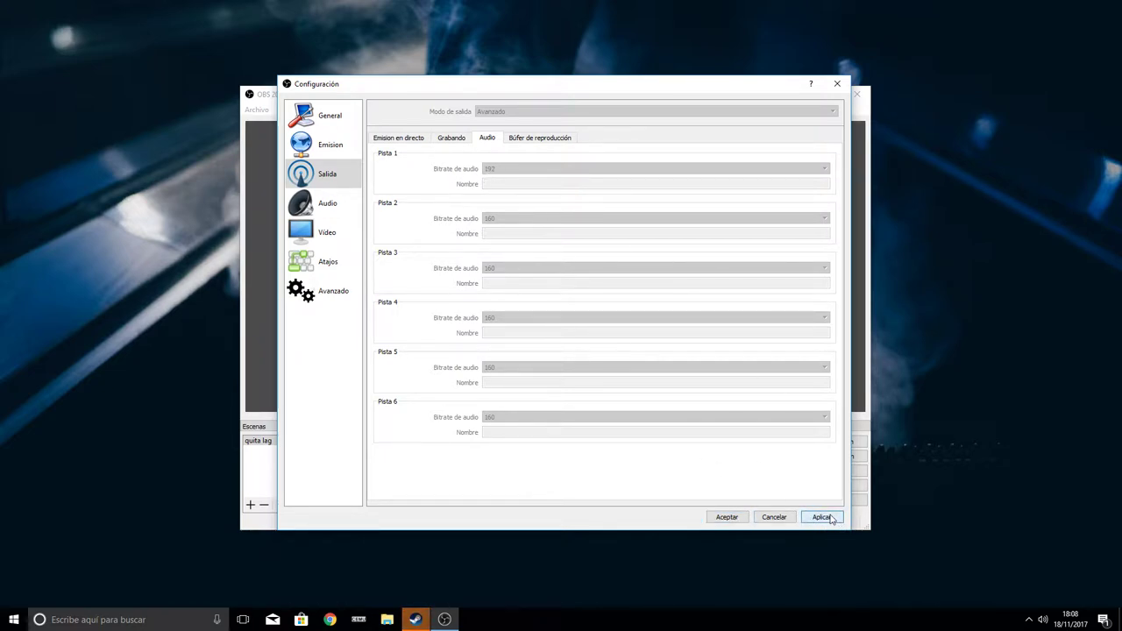
# Step: Check the replay buffer output, then open the audio settings and review the sample rate choices
pyautogui.click(525, 138)
pyautogui.click(328, 209)
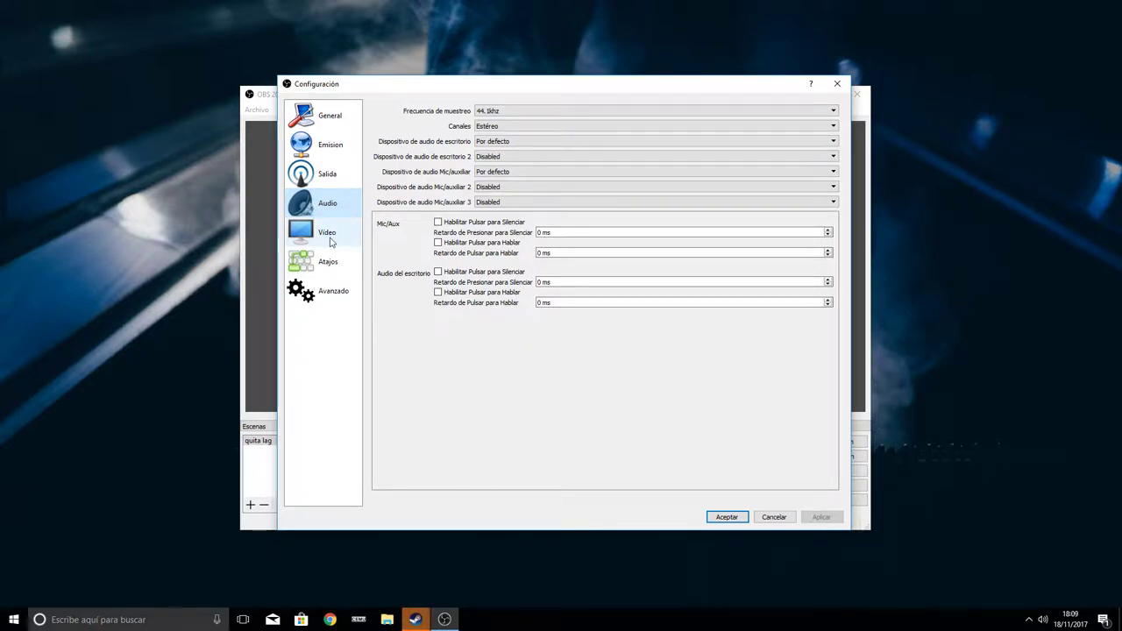
pyautogui.click(499, 112)
pyautogui.click(500, 114)
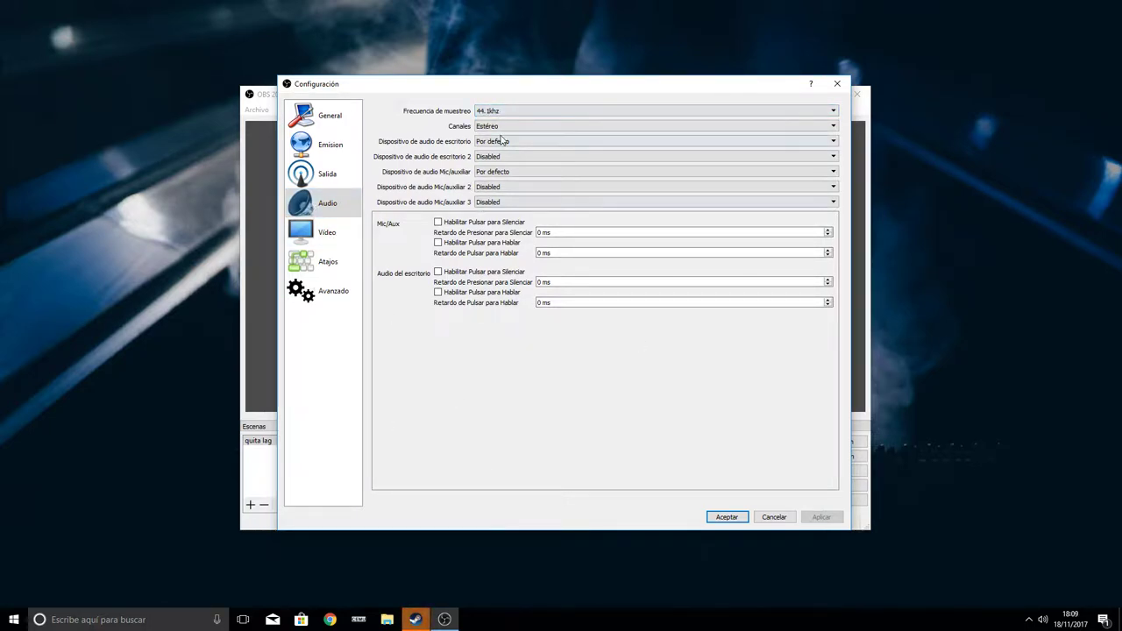
pyautogui.click(489, 112)
pyautogui.click(487, 121)
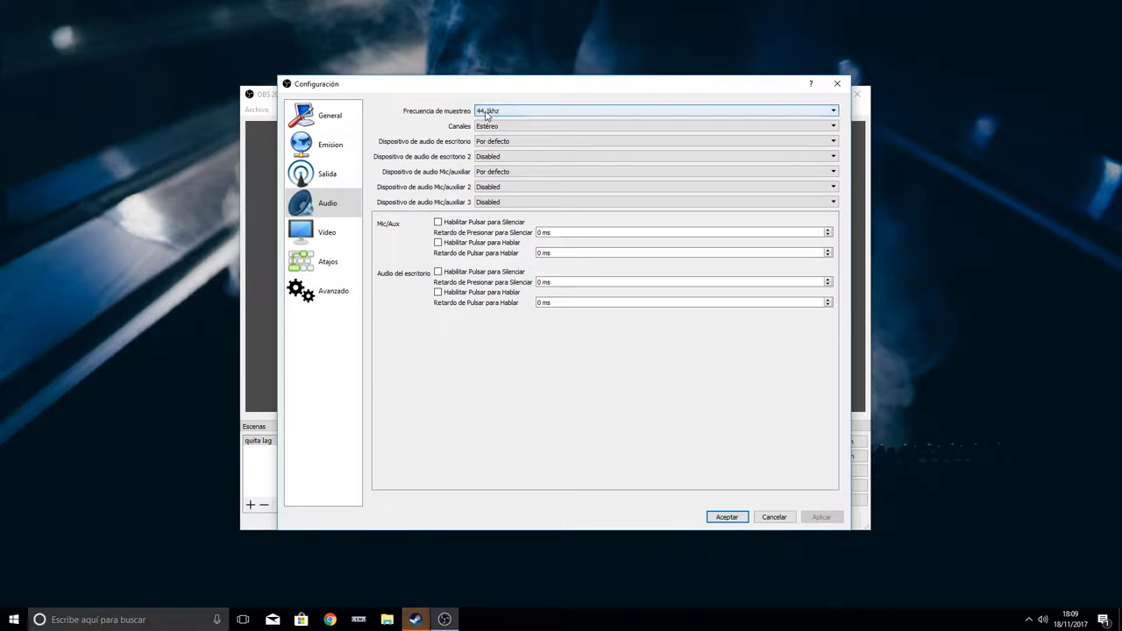
pyautogui.click(487, 111)
pyautogui.click(491, 120)
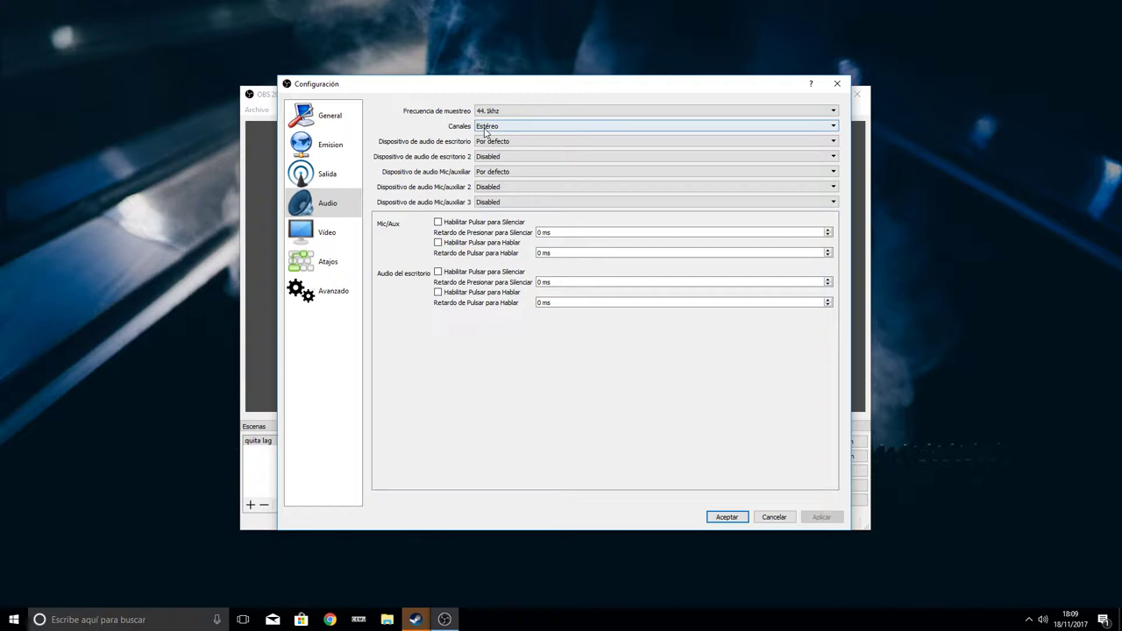
# Step: Look at the Mono and Estéreo choices for the audio channels
pyautogui.click(485, 127)
pyautogui.click(482, 126)
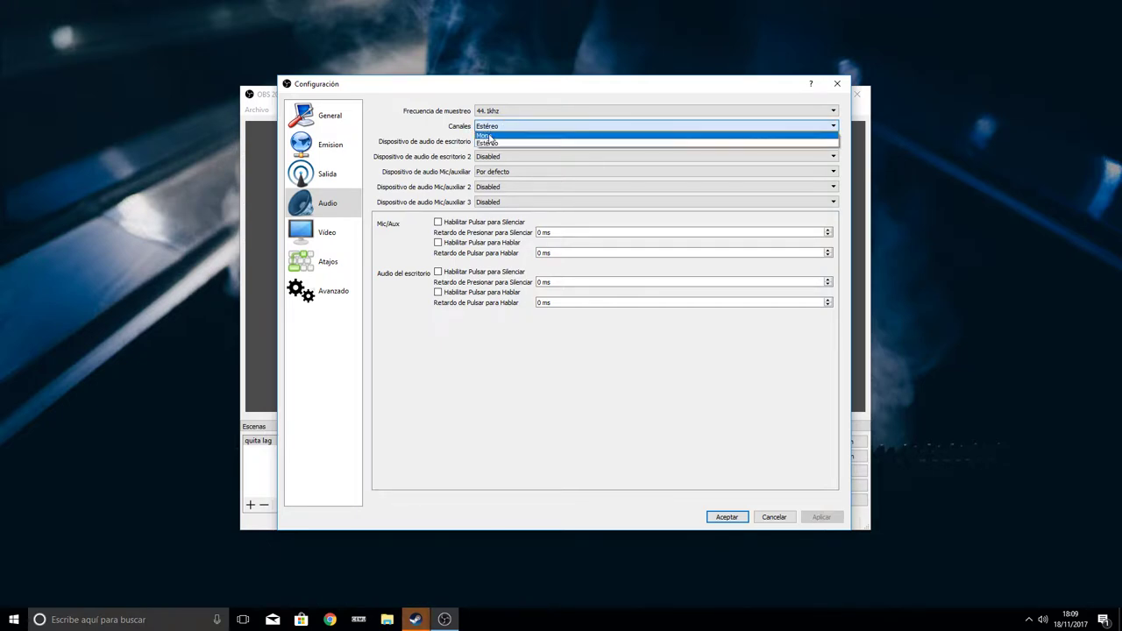
pyautogui.click(489, 128)
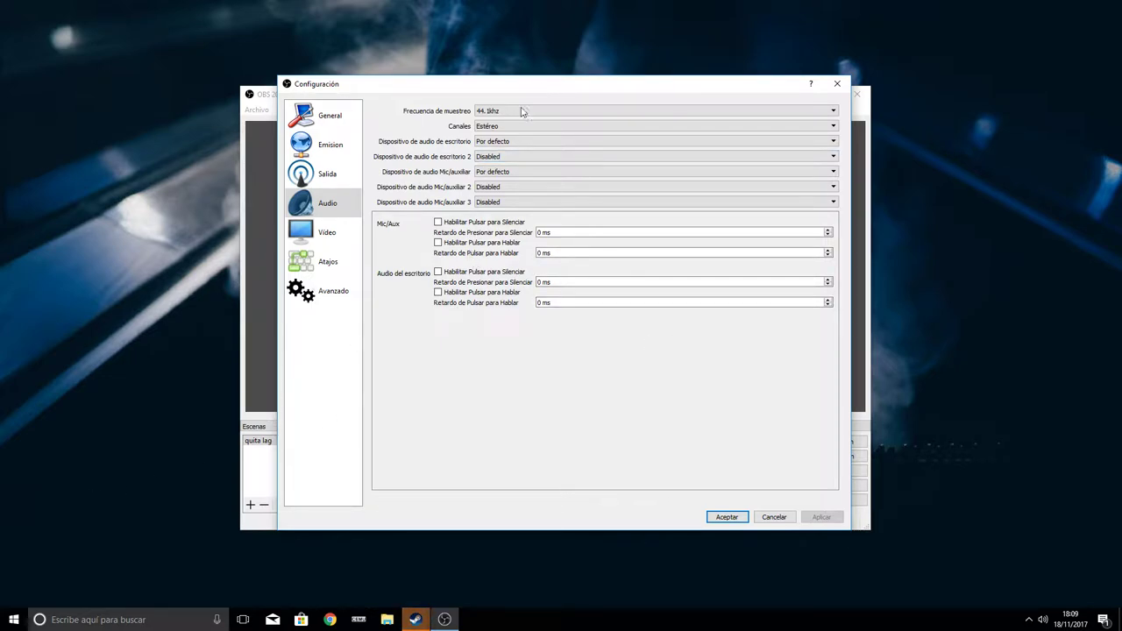
# Step: Examine the device choices for the primary desktop audio device
pyautogui.click(496, 146)
pyautogui.click(497, 147)
pyautogui.click(501, 143)
pyautogui.click(500, 145)
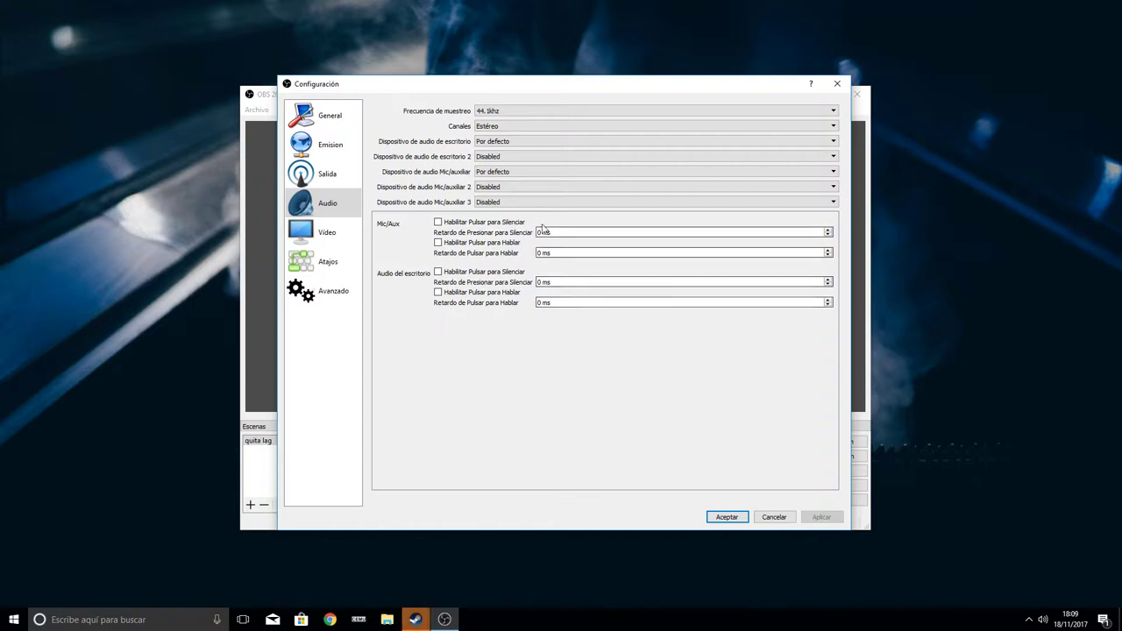
pyautogui.click(541, 141)
pyautogui.click(511, 143)
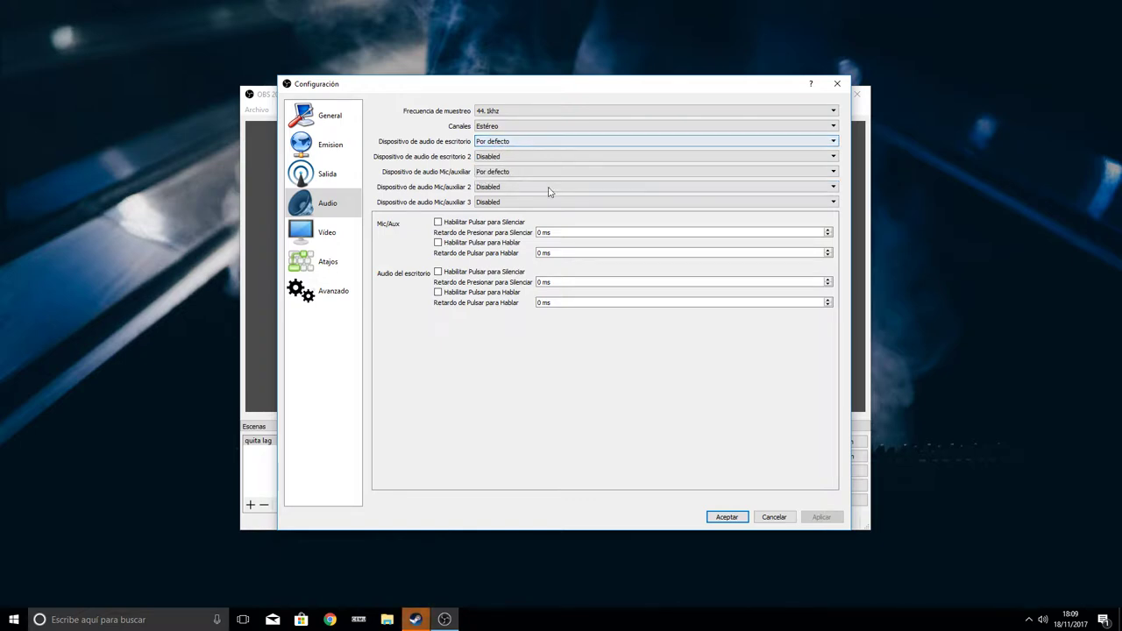
pyautogui.click(508, 143)
pyautogui.click(507, 144)
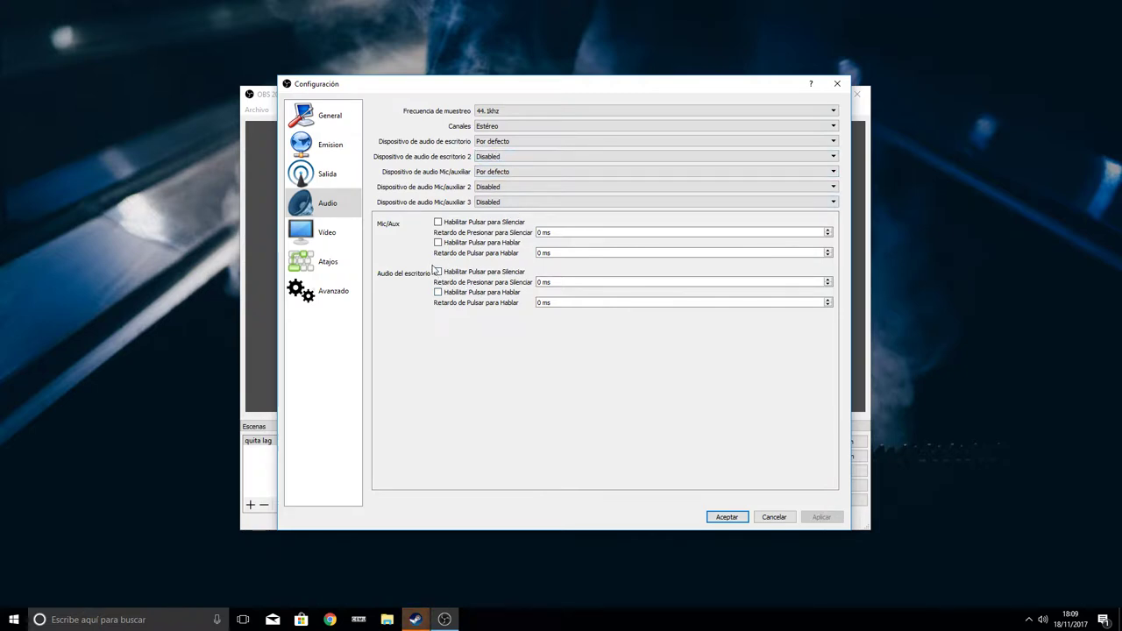
pyautogui.click(495, 141)
pyautogui.click(490, 141)
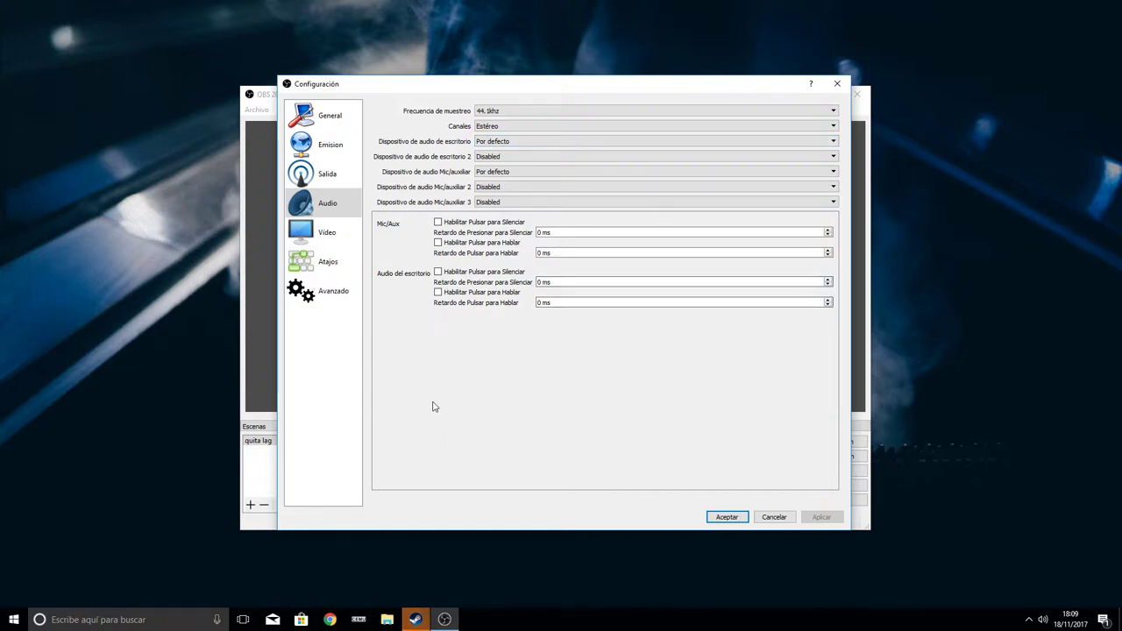
# Step: Review the resolution, scale filter and FPS in the video settings, comparing them with the recording output settings
pyautogui.click(307, 233)
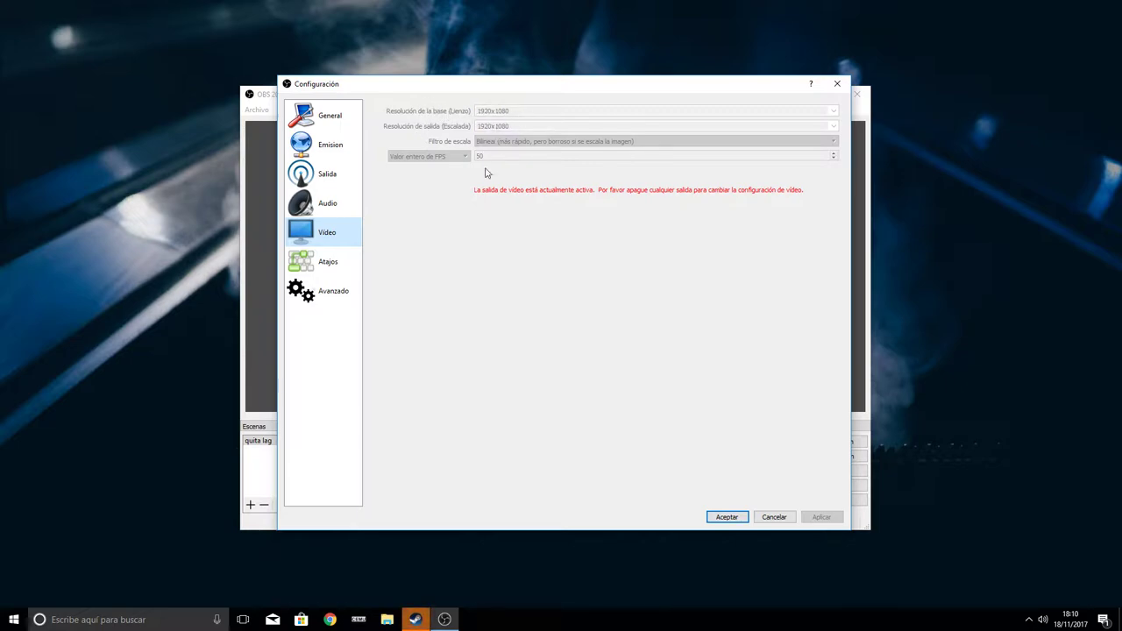
pyautogui.click(331, 176)
pyautogui.click(449, 138)
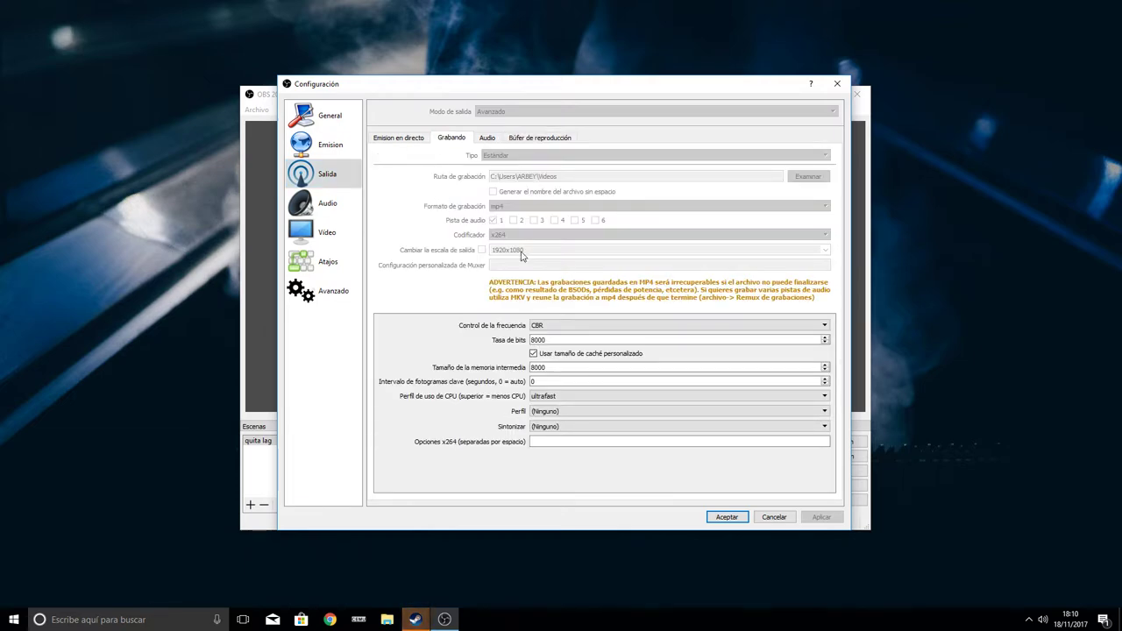
pyautogui.click(328, 236)
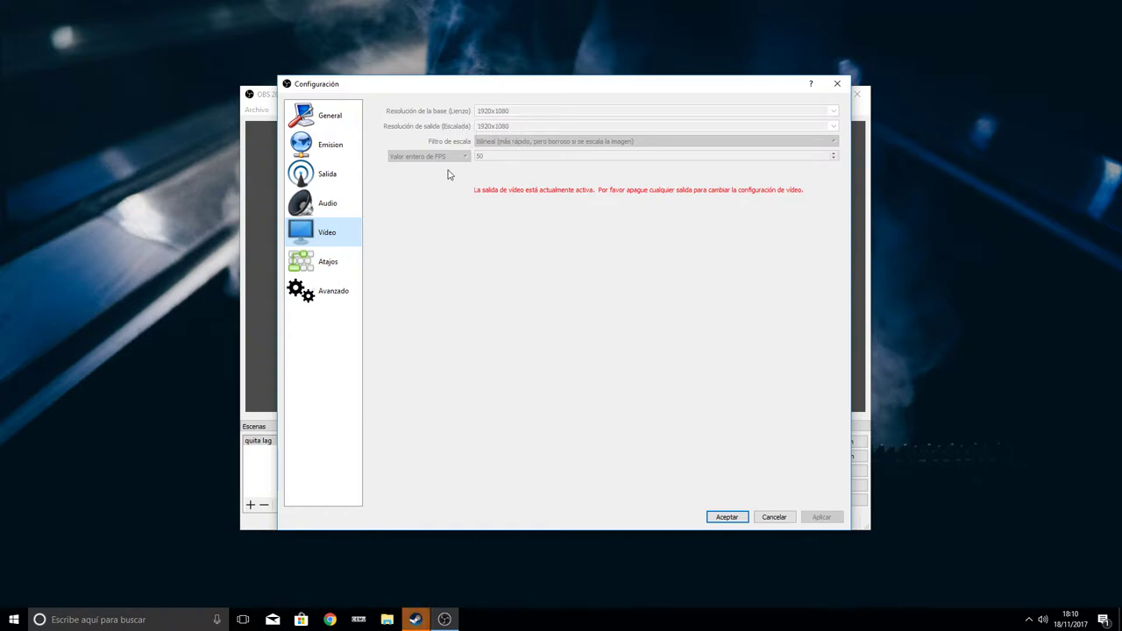
pyautogui.click(334, 180)
pyautogui.click(347, 230)
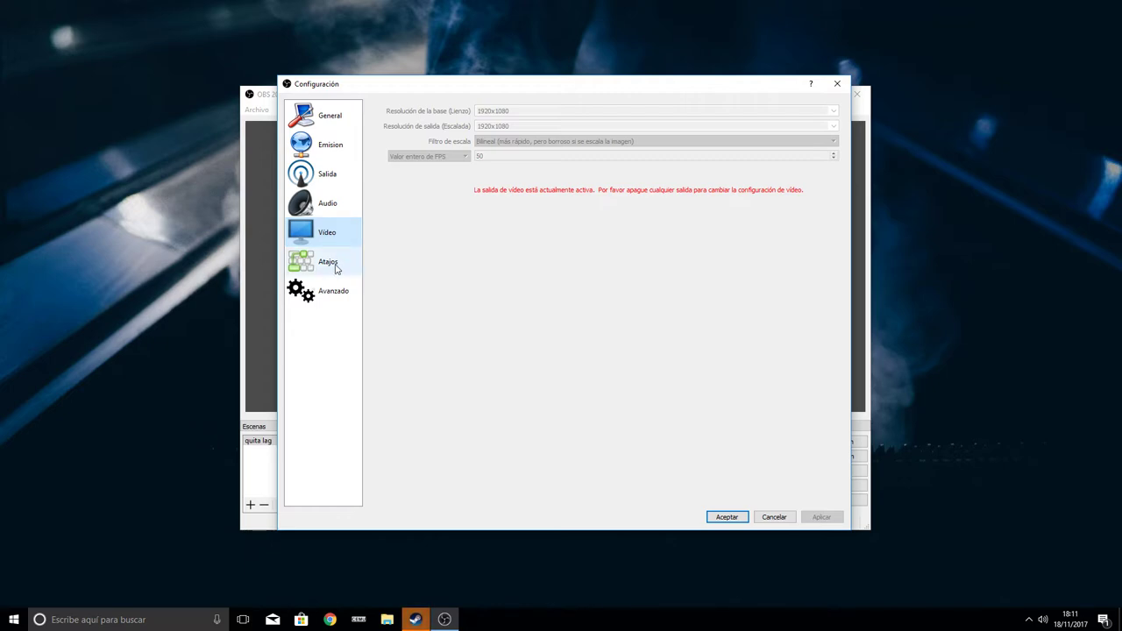
# Step: Open the hotkey settings and check the key combinations for starting and stopping recording
pyautogui.click(337, 265)
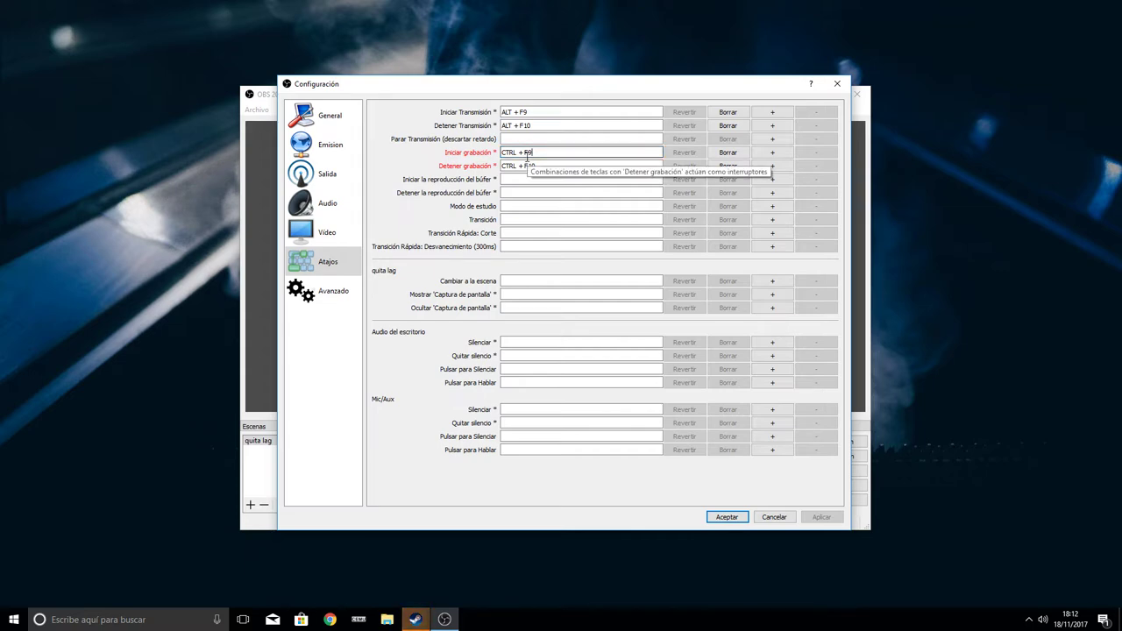
pyautogui.click(552, 165)
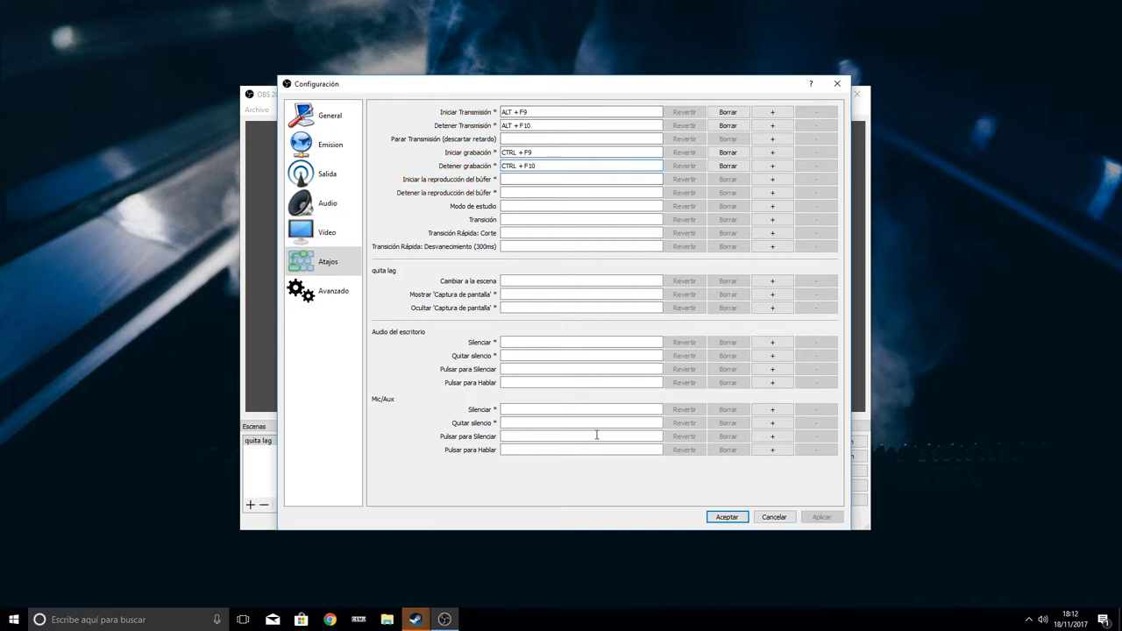
pyautogui.moveTo(659, 94); pyautogui.dragTo(505, 93)
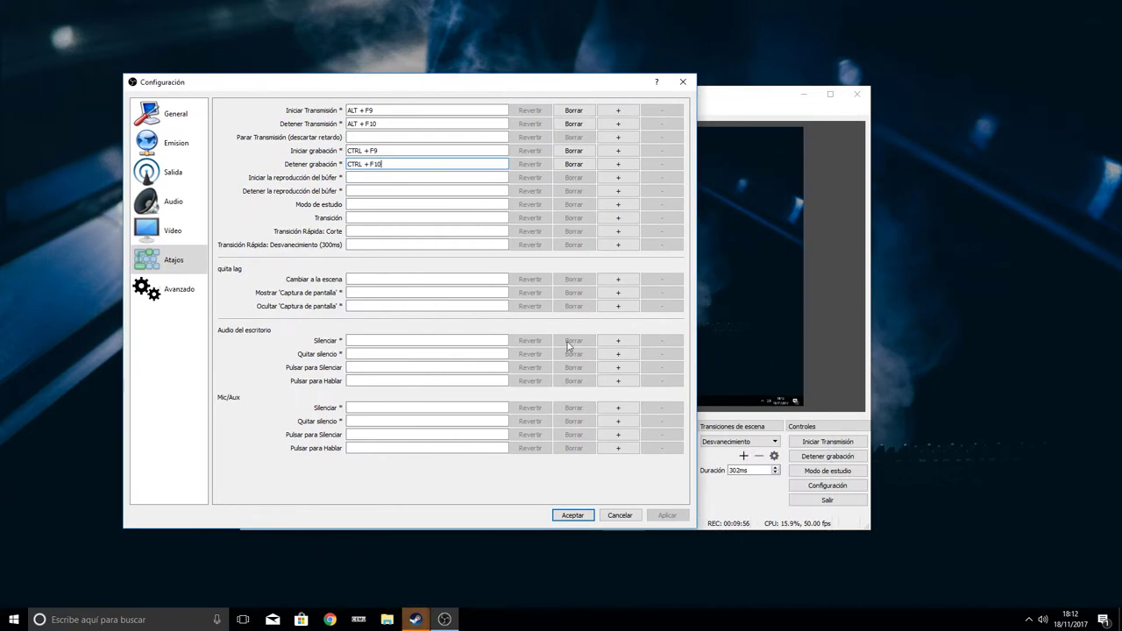
pyautogui.moveTo(407, 95); pyautogui.dragTo(466, 95)
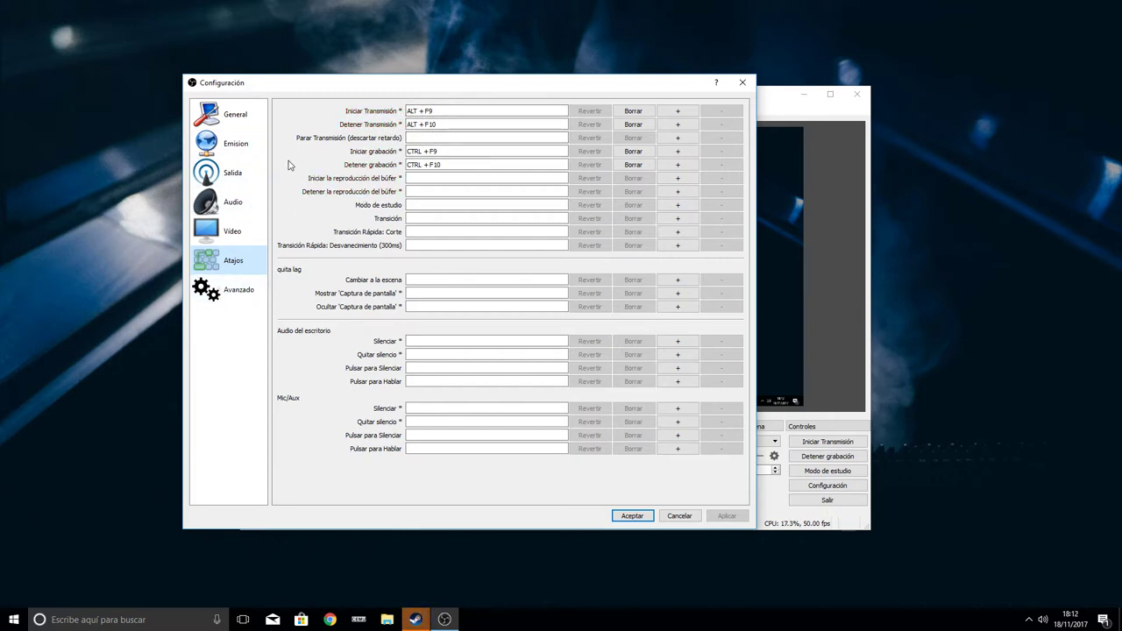
# Step: Open the advanced settings, review the process priority choices and select Alta
pyautogui.click(239, 291)
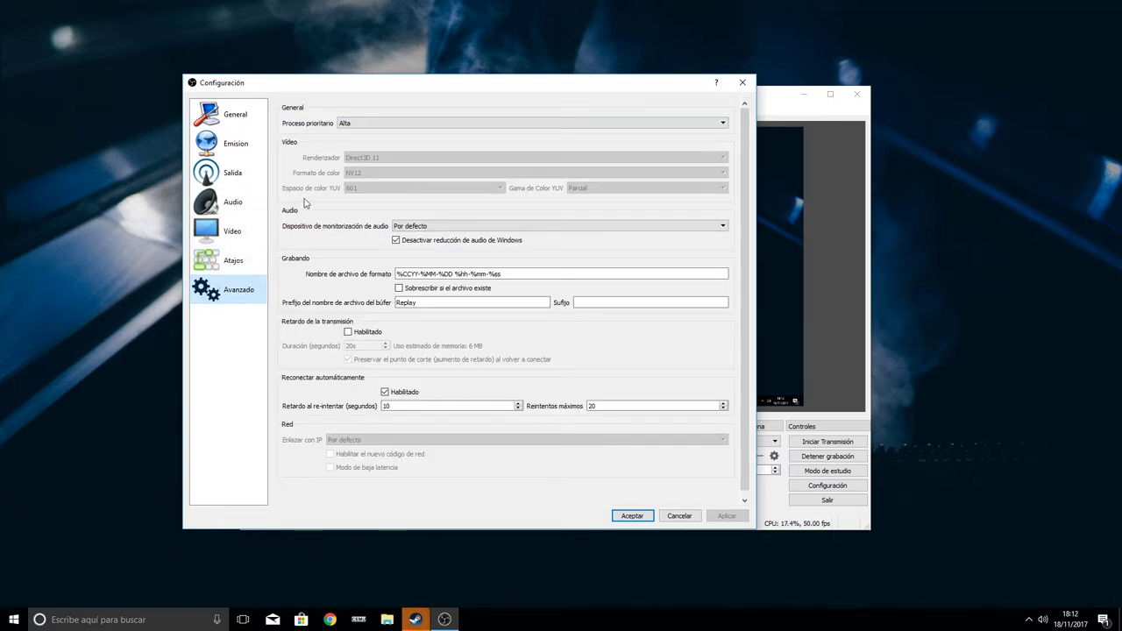
pyautogui.moveTo(290, 83); pyautogui.dragTo(337, 107)
pyautogui.click(391, 148)
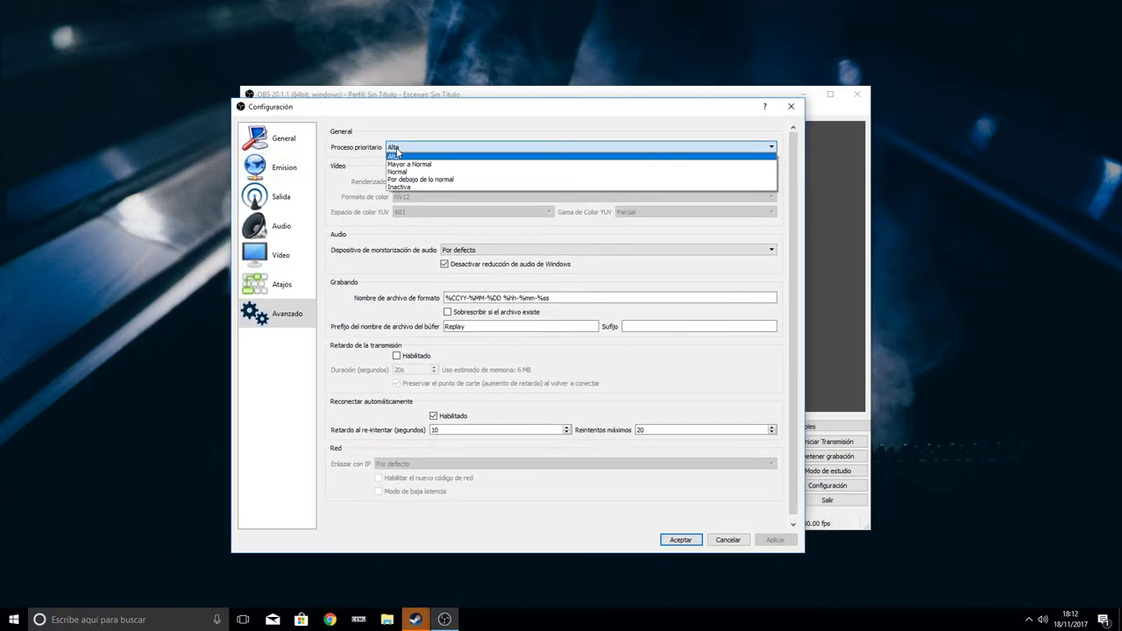
pyautogui.click(390, 147)
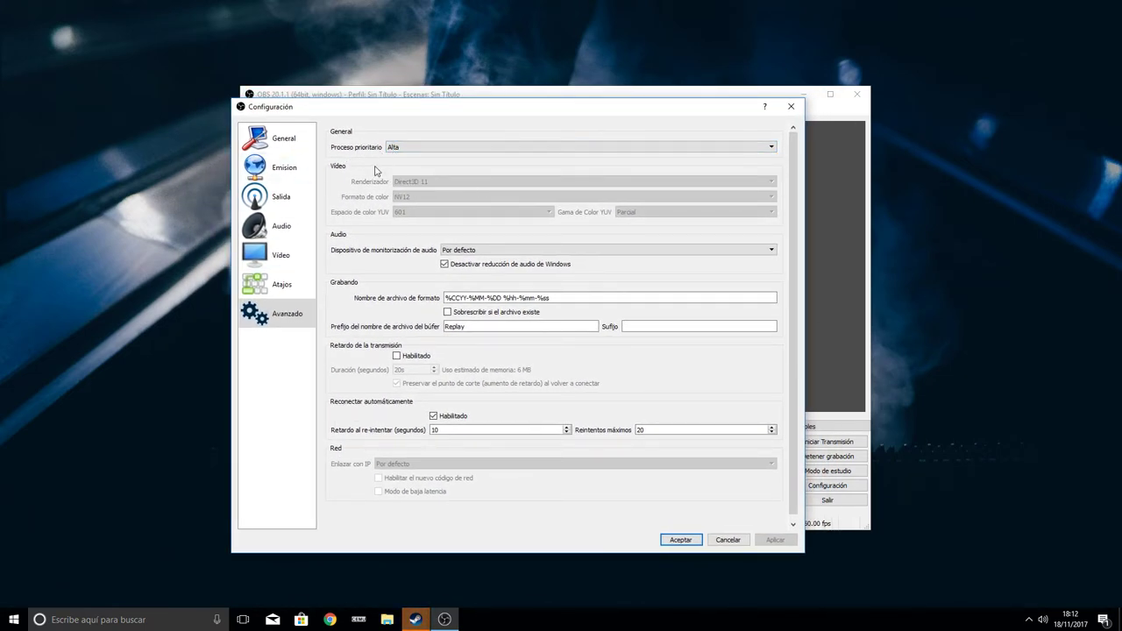
pyautogui.moveTo(432, 115)
pyautogui.mouseDown()
pyautogui.moveTo(486, 125)
pyautogui.moveTo(452, 122)
pyautogui.mouseUp()
pyautogui.click(449, 154)
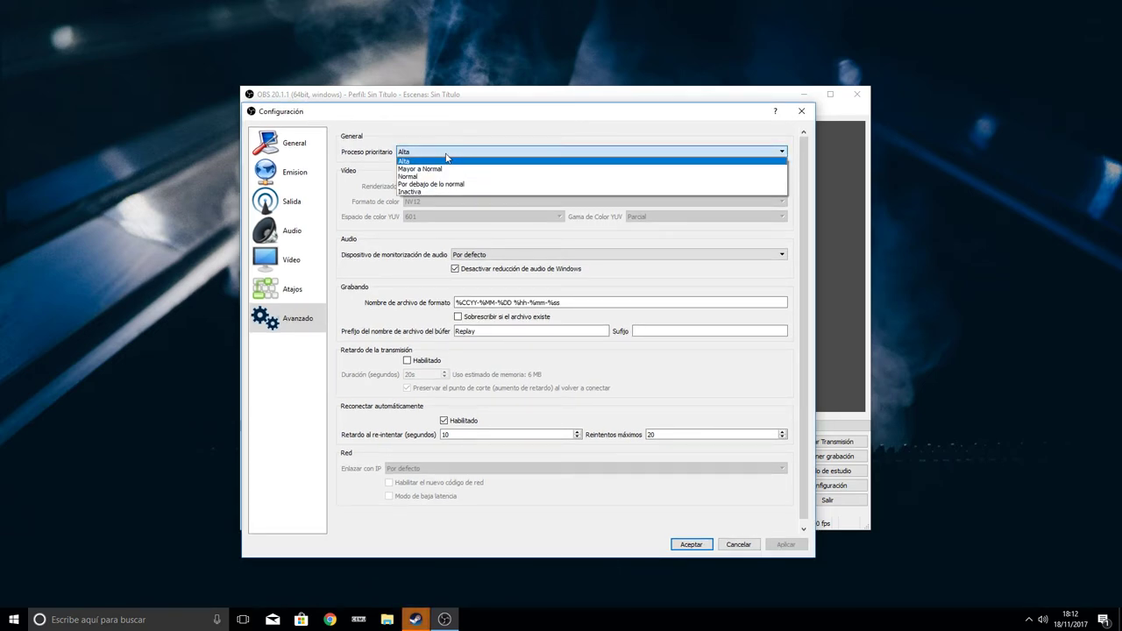
pyautogui.click(425, 161)
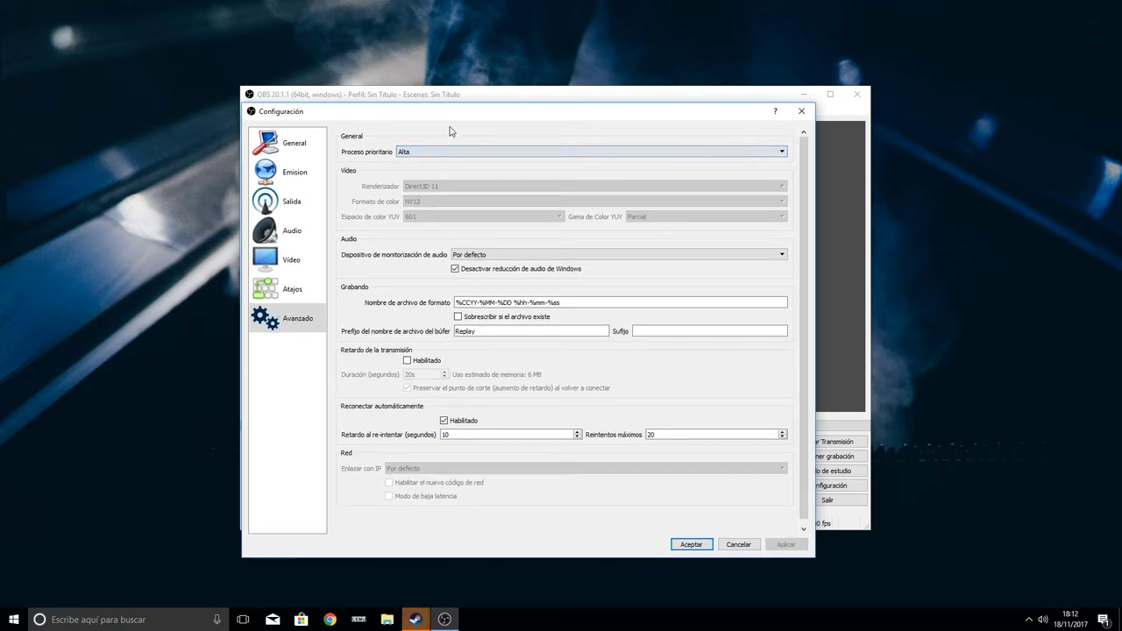
# Step: Open the Windows Task Manager, look through the running processes and their resource usage, and close it
pyautogui.rightClick(487, 612)
pyautogui.click(519, 561)
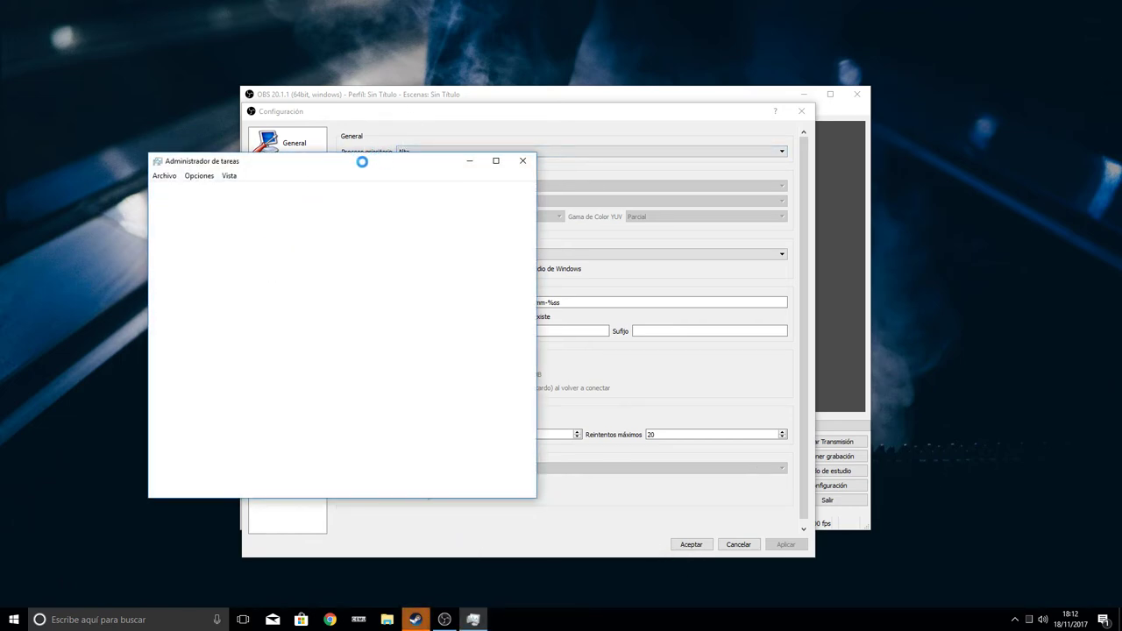
pyautogui.moveTo(316, 166); pyautogui.dragTo(290, 186)
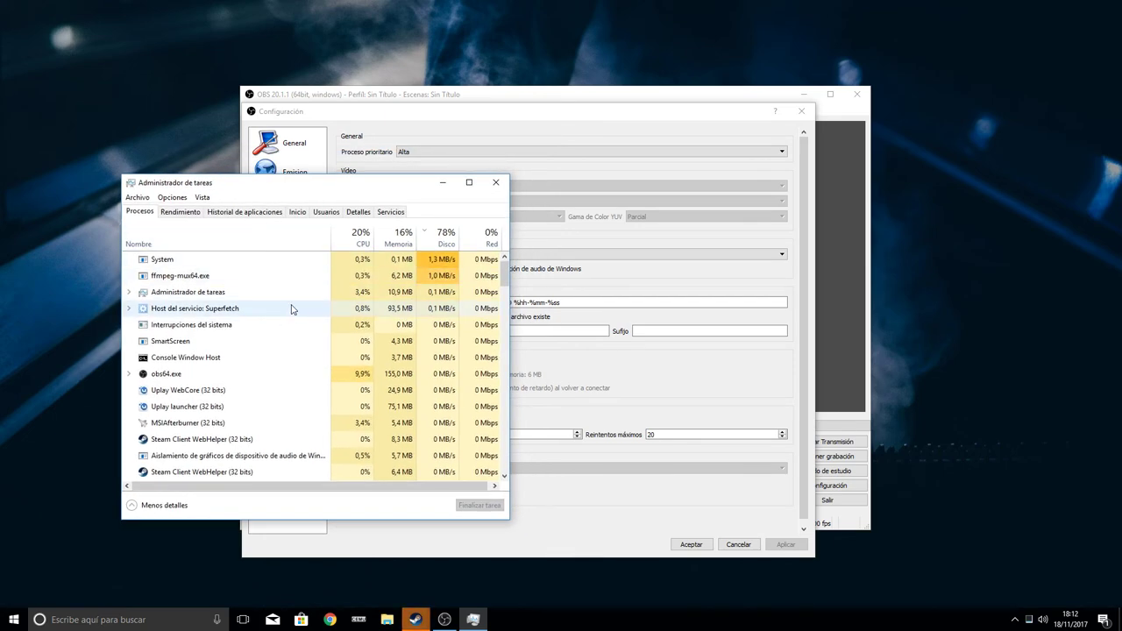
pyautogui.scroll(-5, 303, 324)
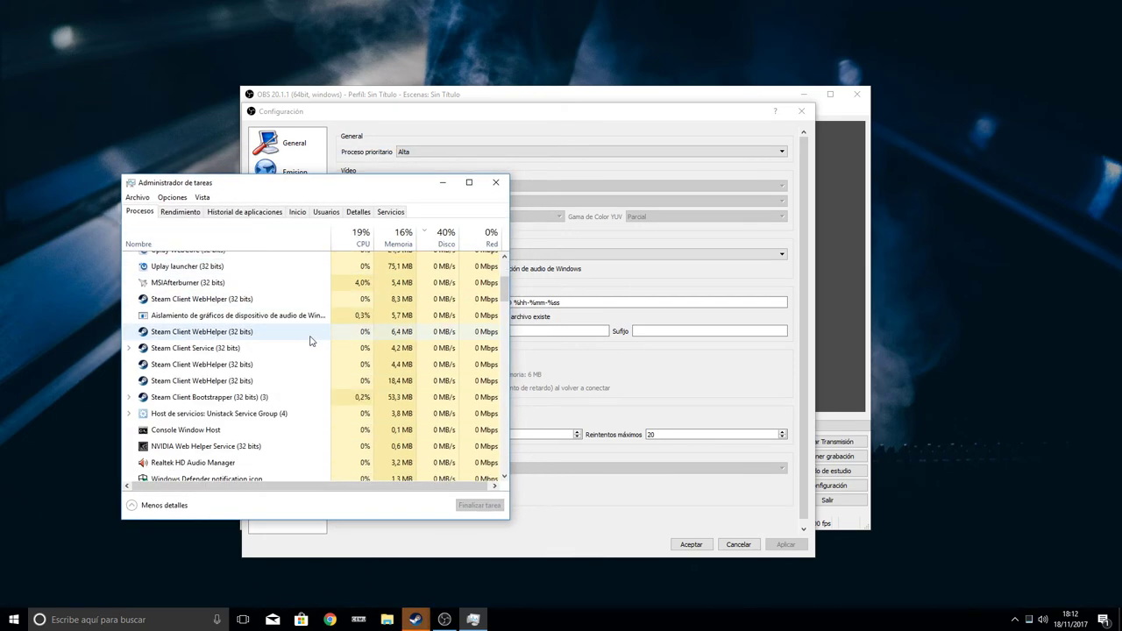
pyautogui.click(495, 184)
# Step: Accept the OBS configuration and return to the main window
pyautogui.moveTo(389, 119); pyautogui.dragTo(395, 118)
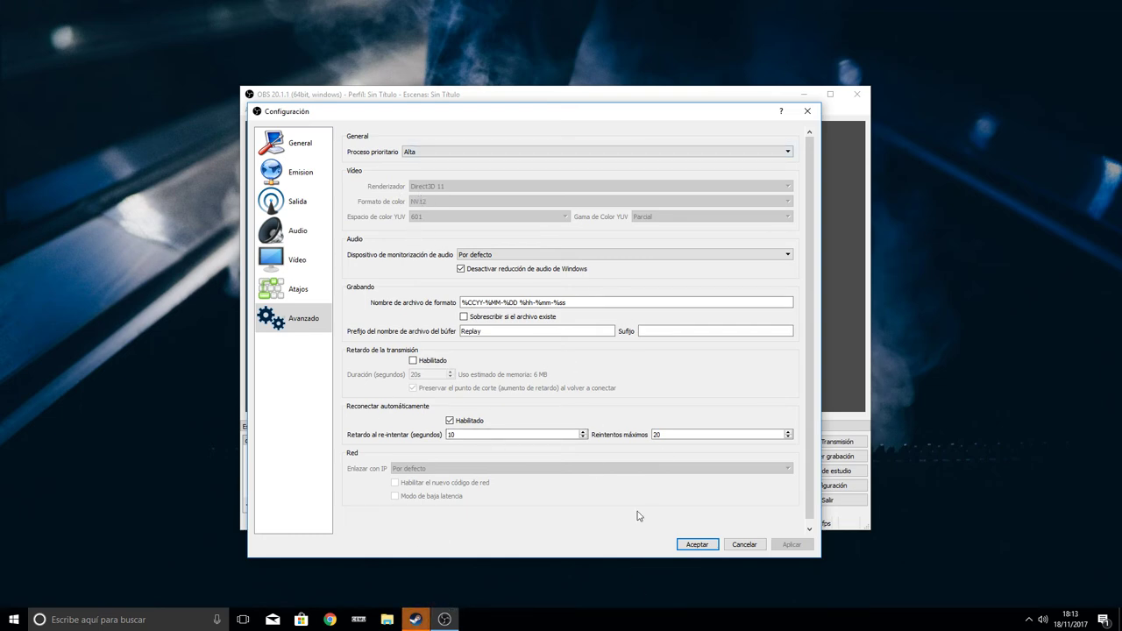
pyautogui.click(696, 544)
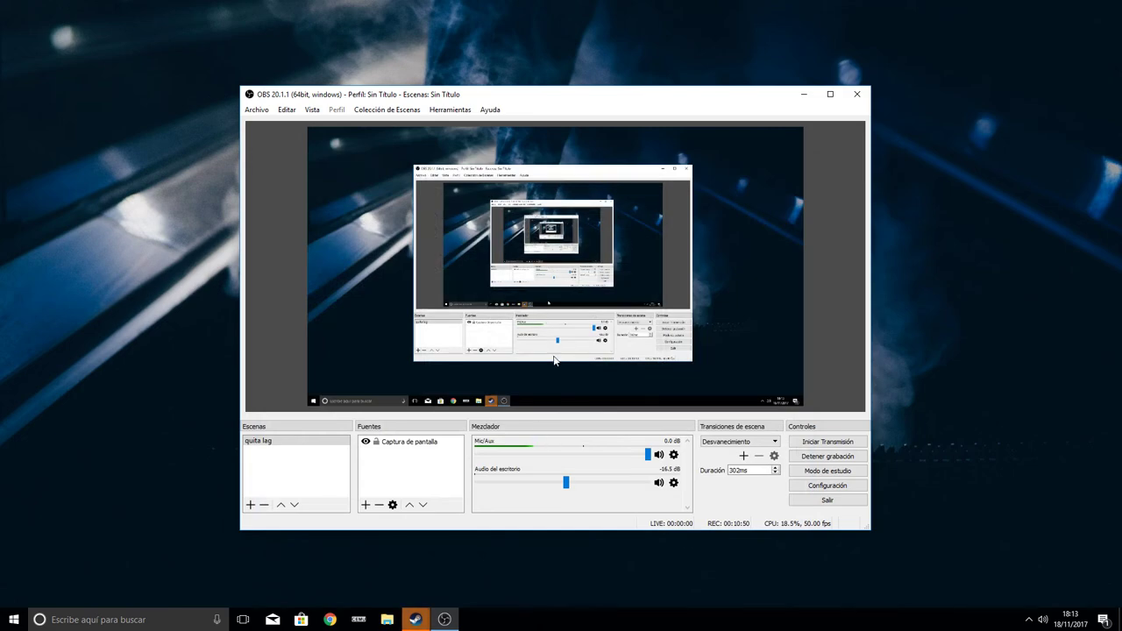
pyautogui.moveTo(593, 99)
pyautogui.mouseDown()
pyautogui.moveTo(626, 100)
pyautogui.moveTo(596, 87)
pyautogui.moveTo(593, 68)
pyautogui.moveTo(587, 88)
pyautogui.mouseUp()
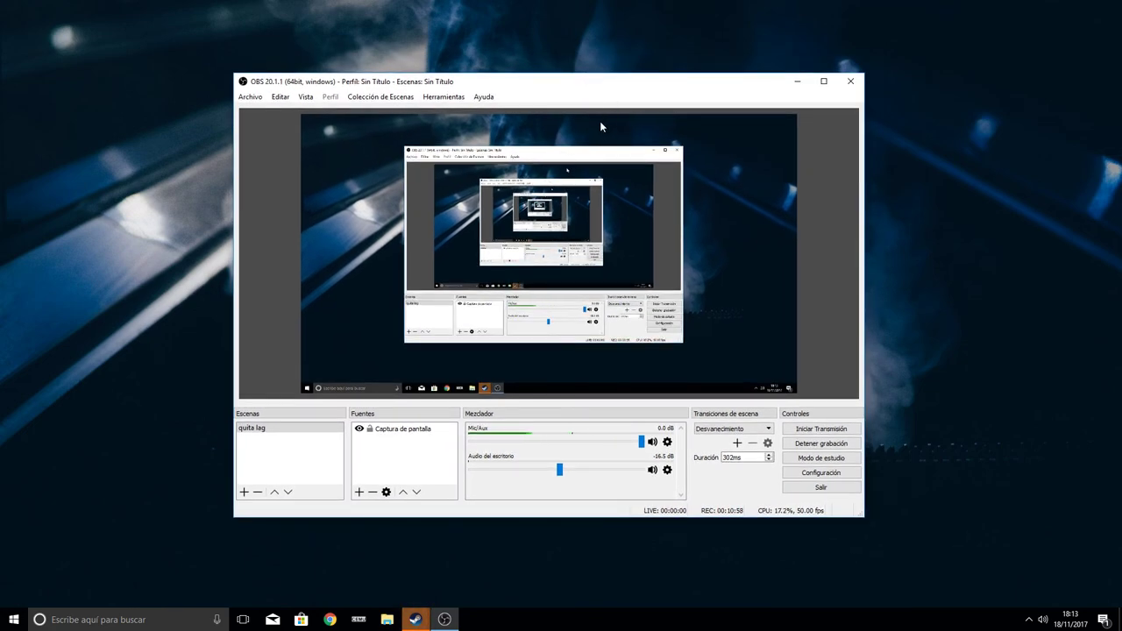
pyautogui.moveTo(590, 92); pyautogui.dragTo(596, 93)
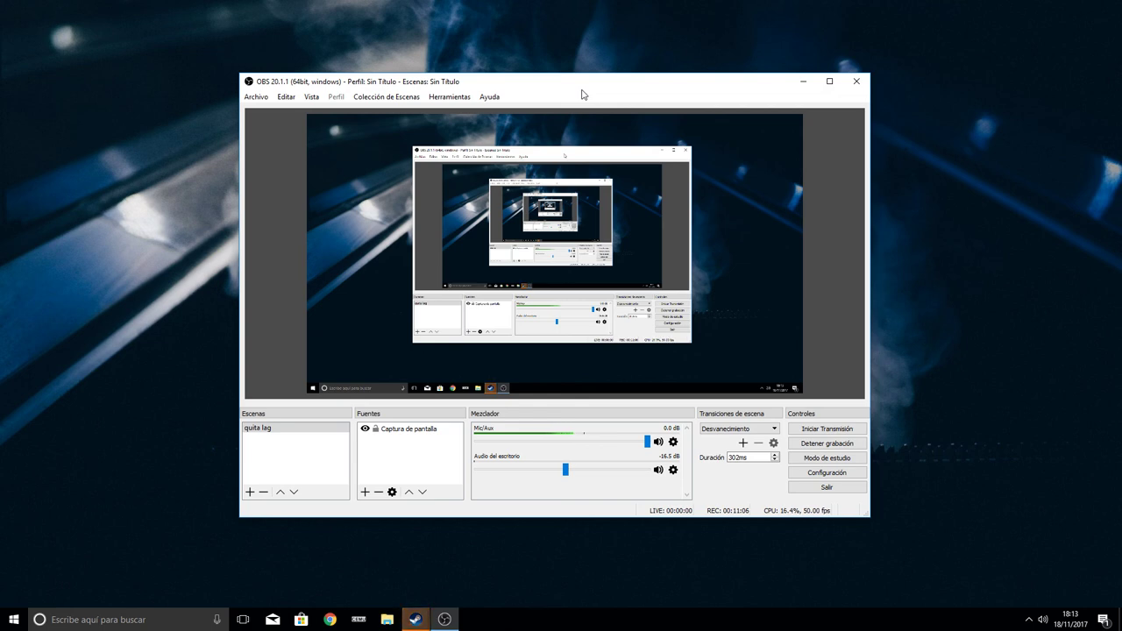
pyautogui.moveTo(583, 93); pyautogui.dragTo(584, 89)
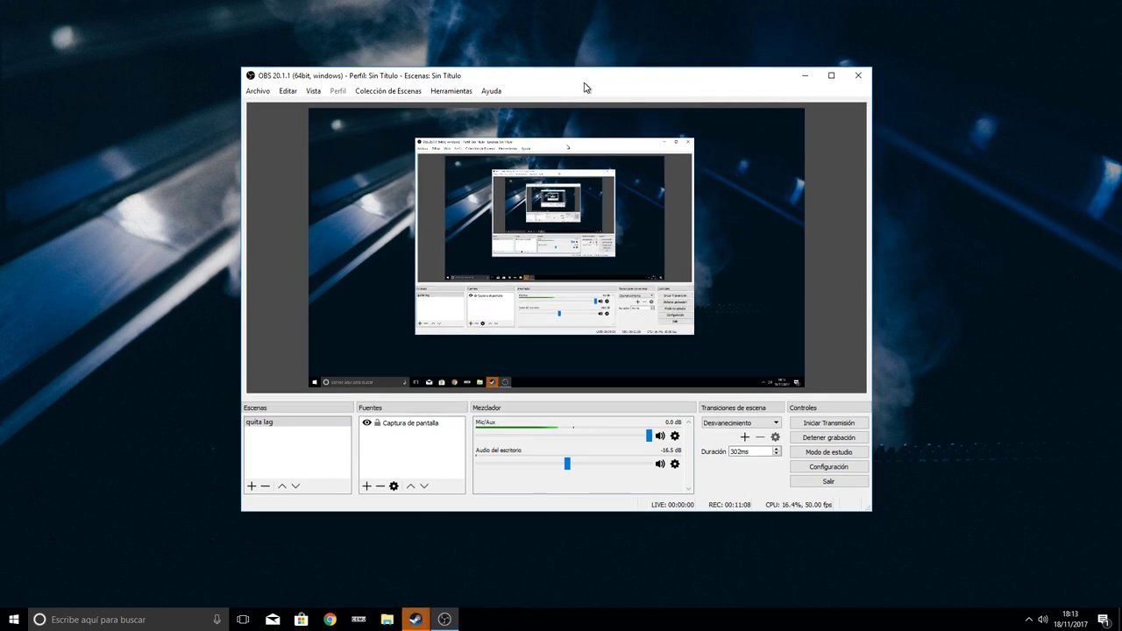